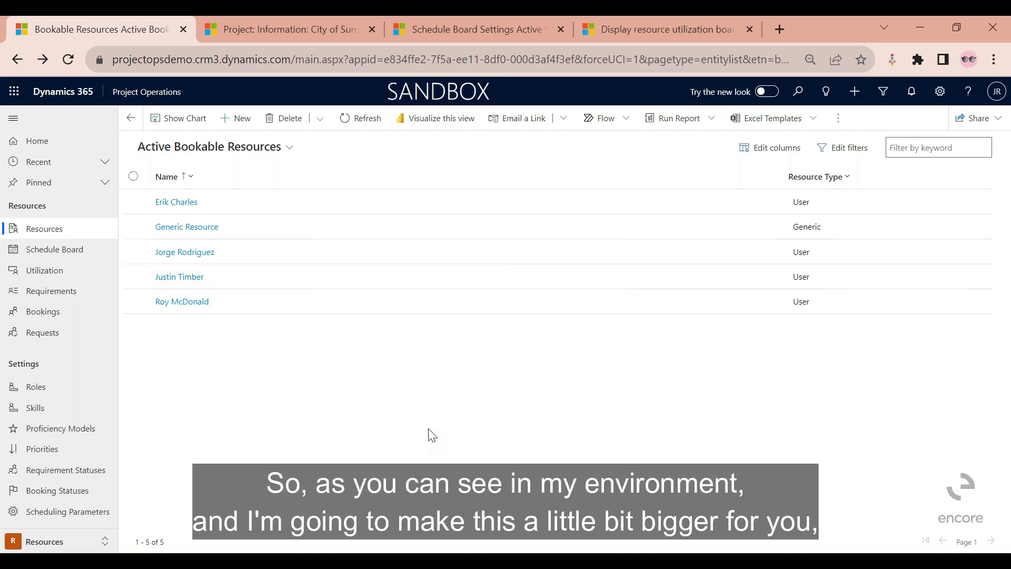
Step: Open the bookable resource record listed below Generic Resource and view its work hours entry for Monday, October 2, 2023
key("ctrl+plus")
key("ctrl+plus")
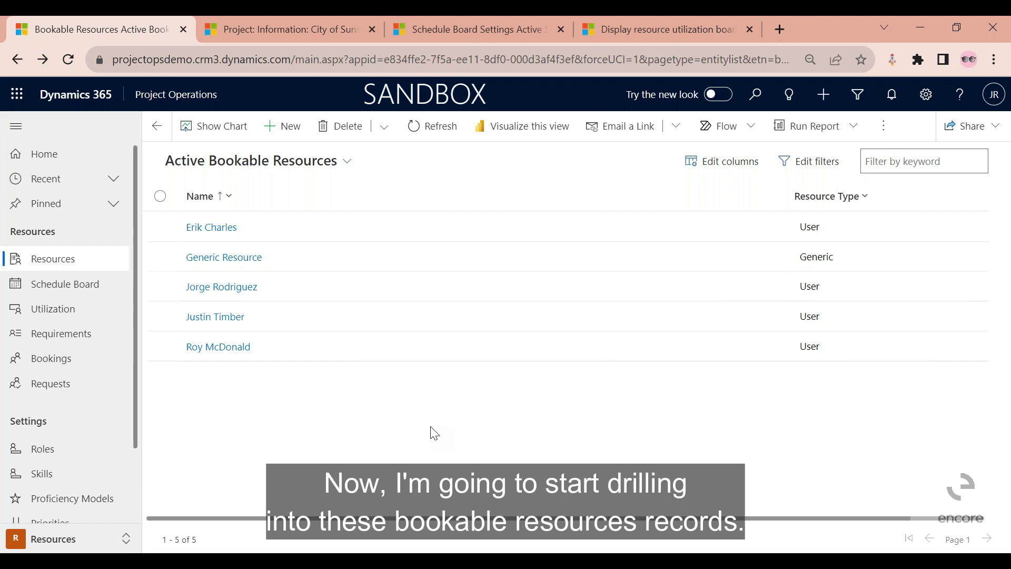
double_click(277, 293)
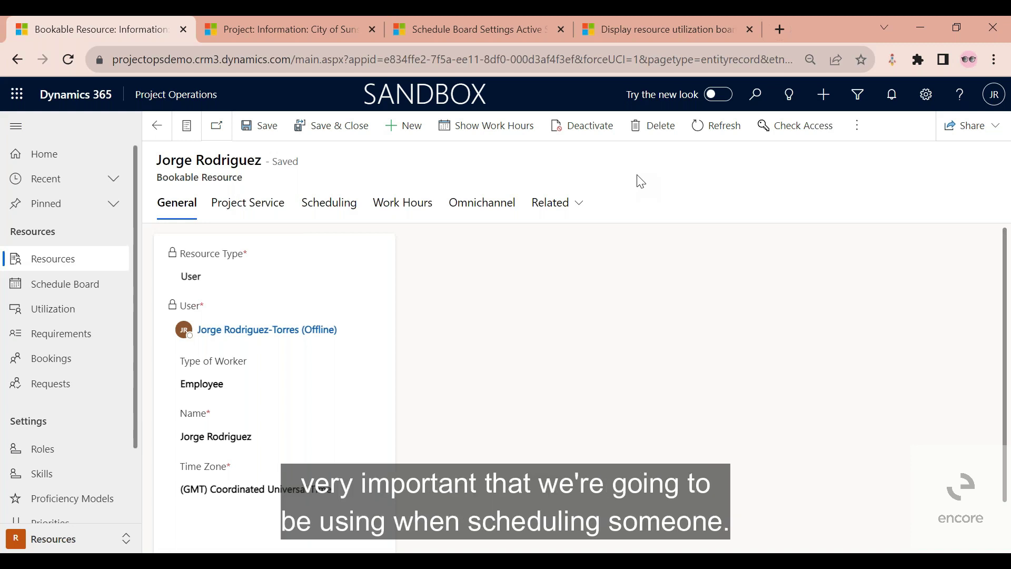
left_click(406, 210)
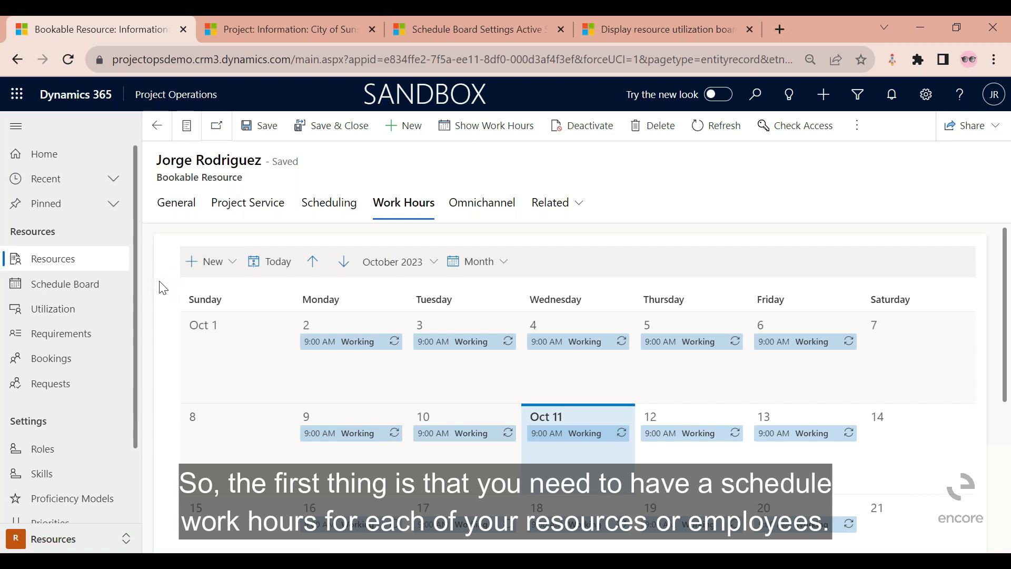
scroll(161, 290, "down", 2)
scroll(162, 290, "up", 2)
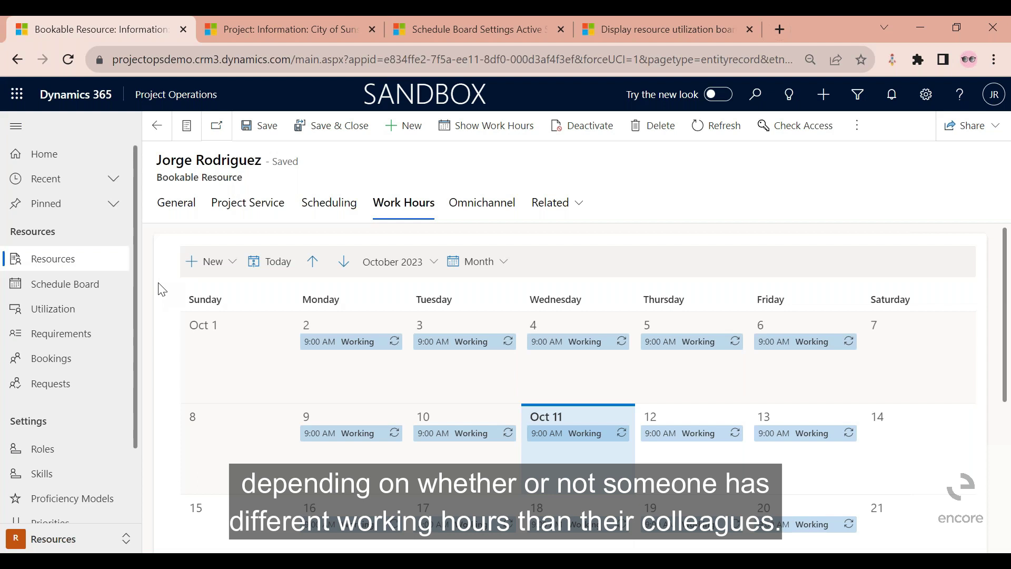
left_click(354, 342)
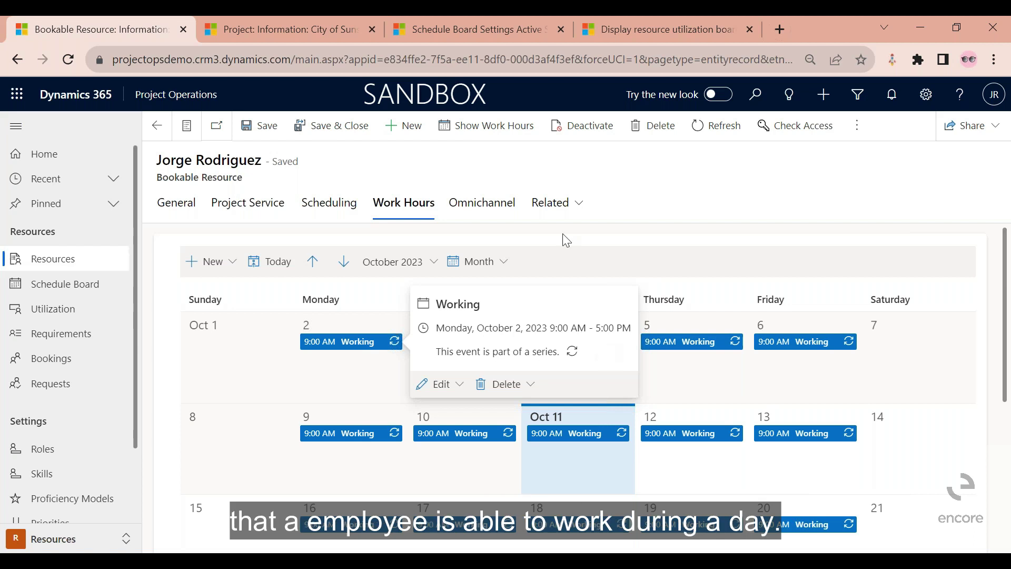
left_click(588, 261)
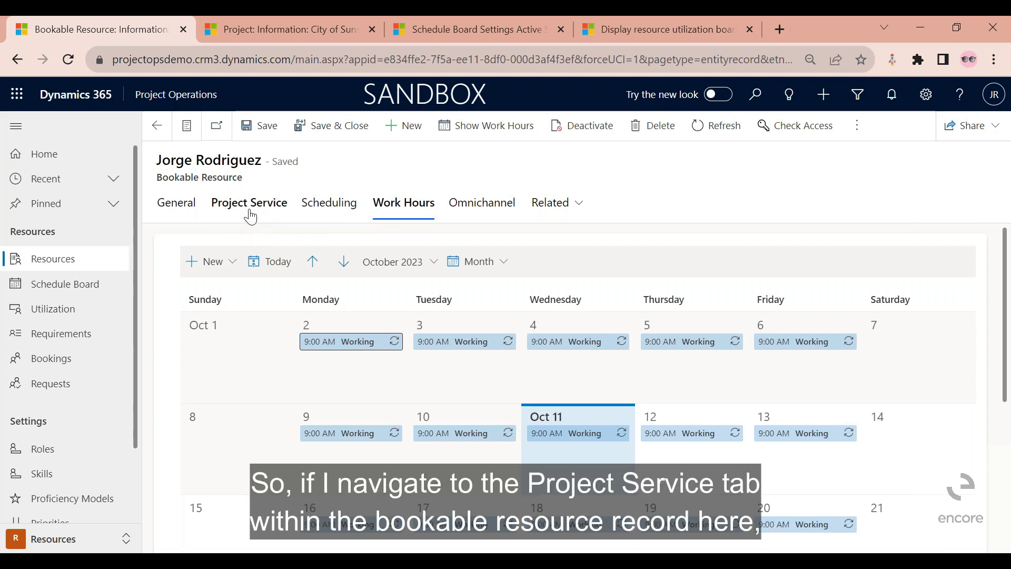
Step: View the resource's Project Service details and open the Roles list in a duplicate browser tab
left_click(249, 211)
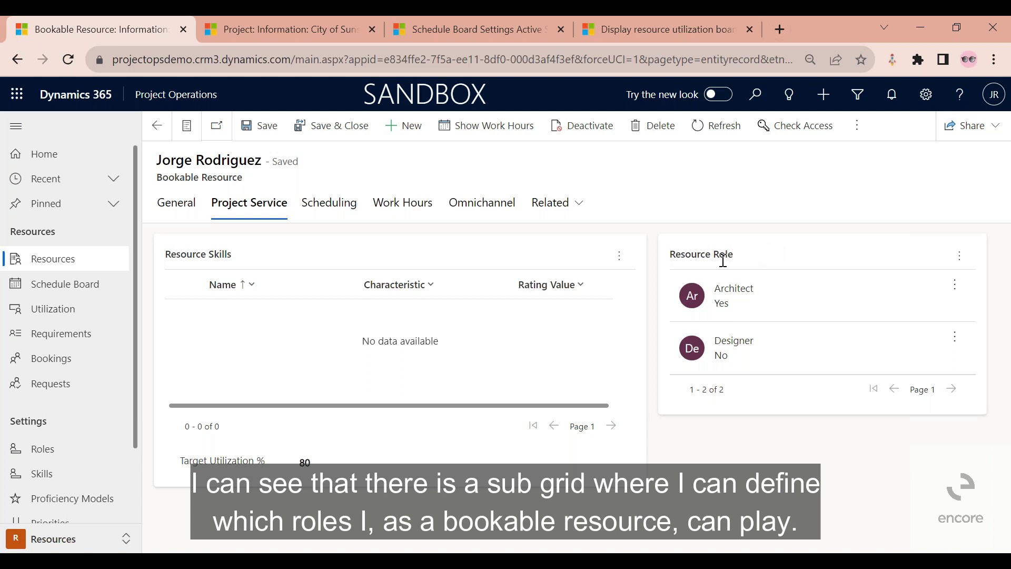
right_click(135, 36)
left_click(213, 139)
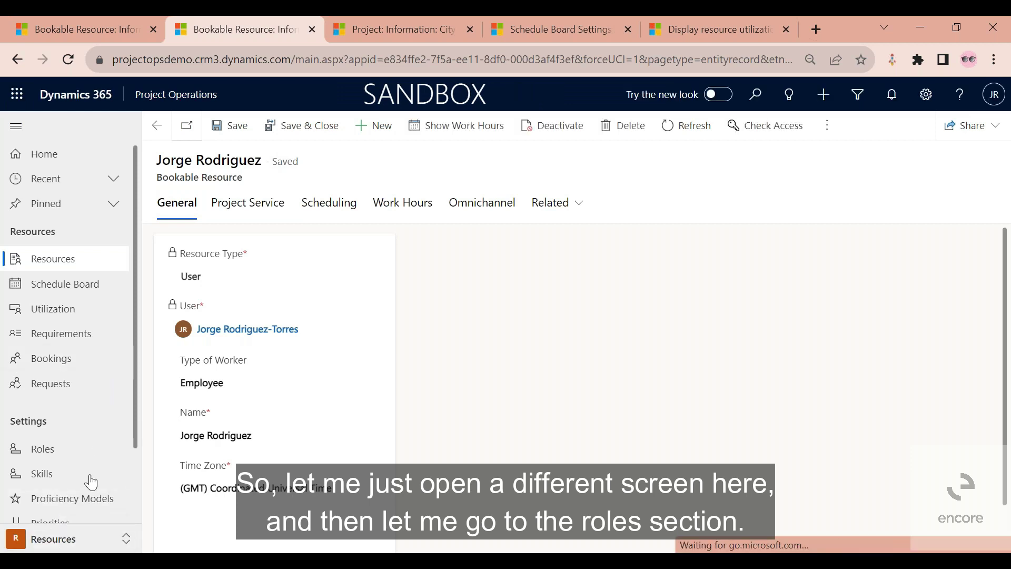
left_click(67, 461)
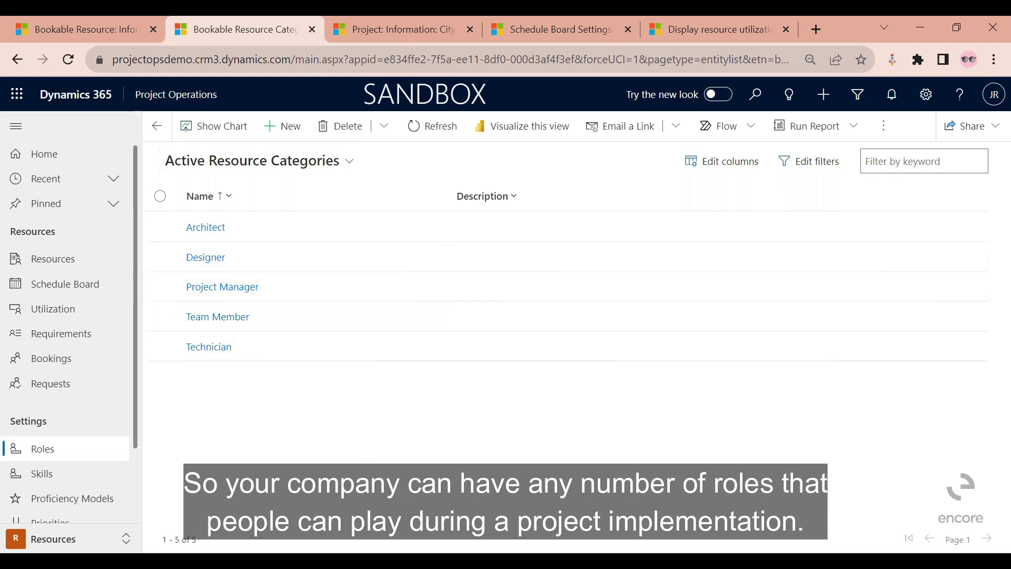
Step: Return to the bookable resource record and review its work hours and Project Service details
left_click(112, 34)
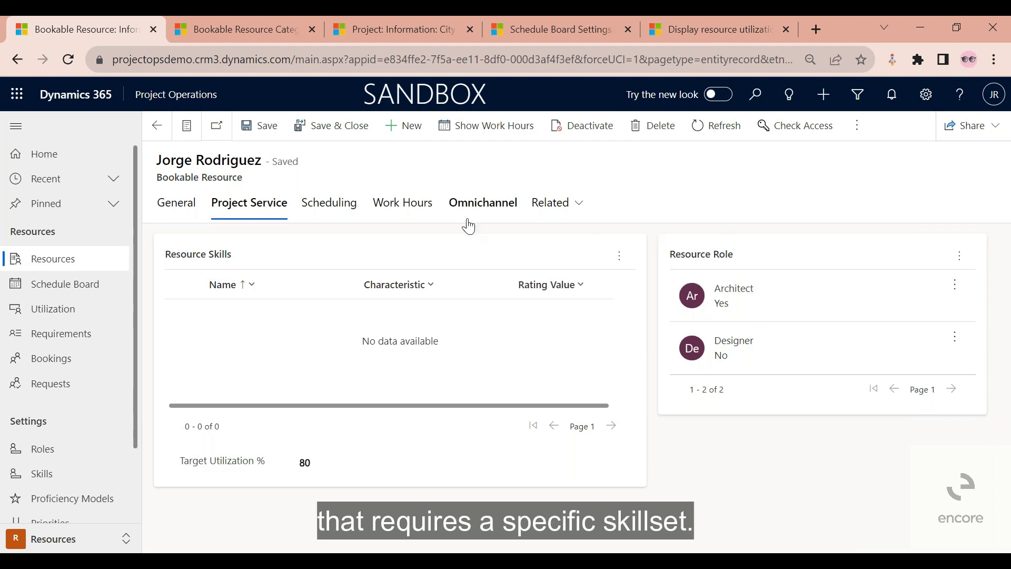
left_click(403, 203)
left_click(249, 203)
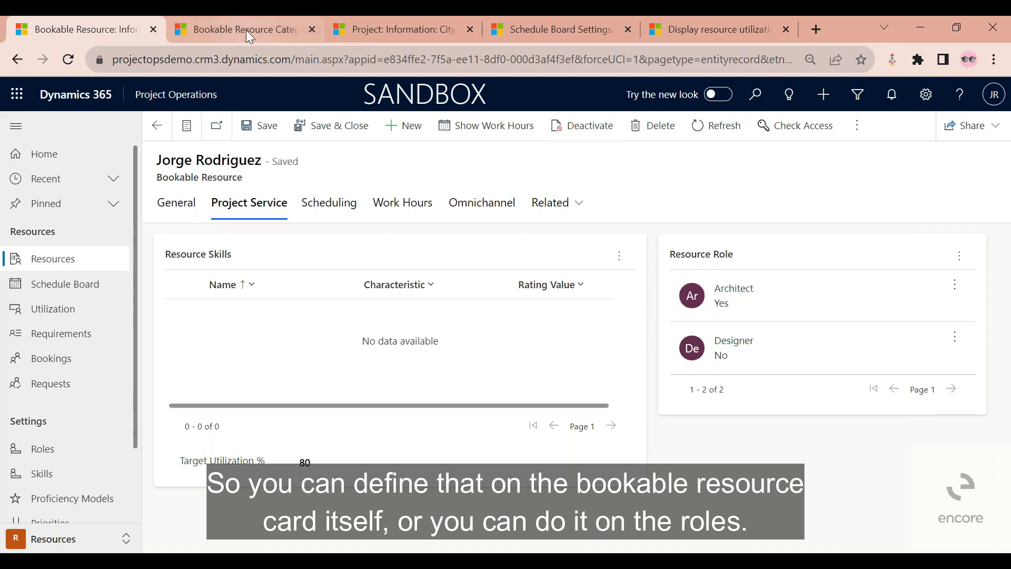
Step: Open the Architect role from the Roles list and view the available Billing Type options
left_click(226, 24)
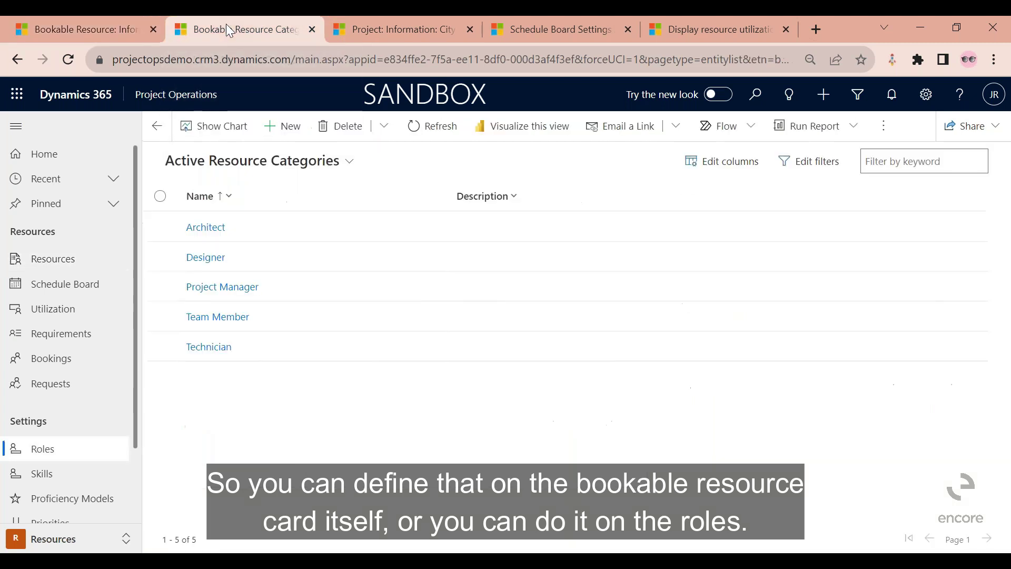
double_click(256, 232)
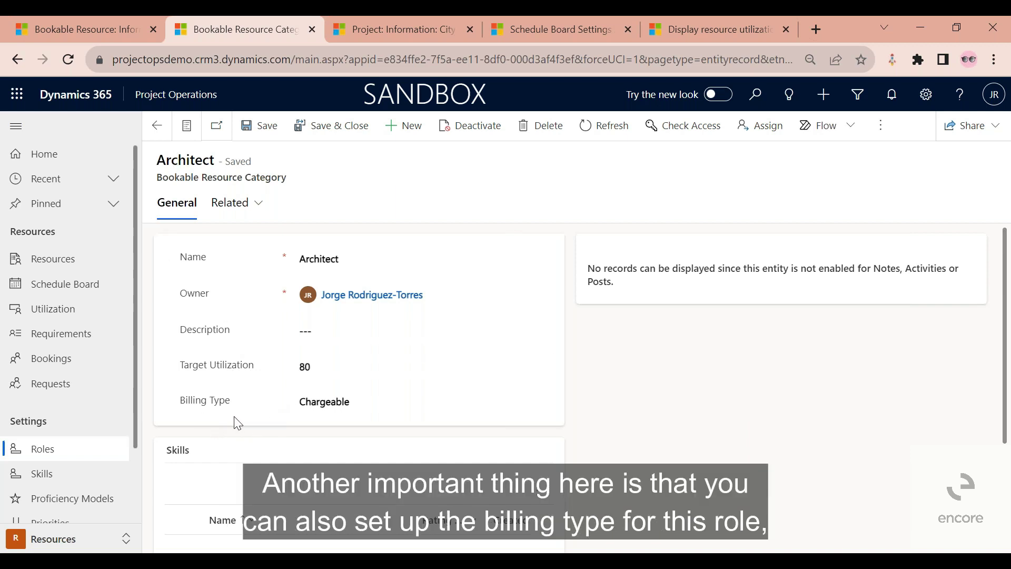
left_click(368, 410)
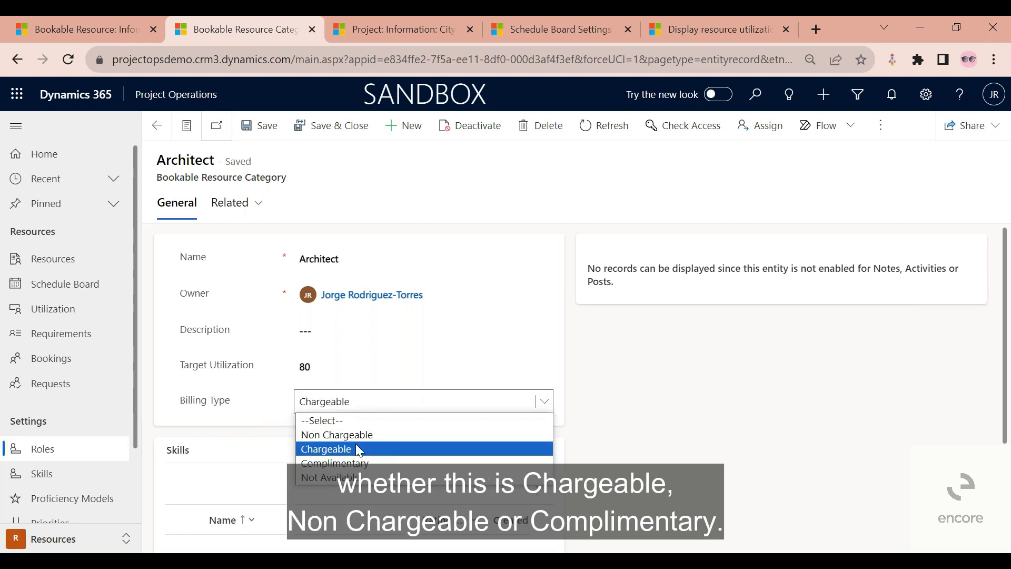
left_click(646, 416)
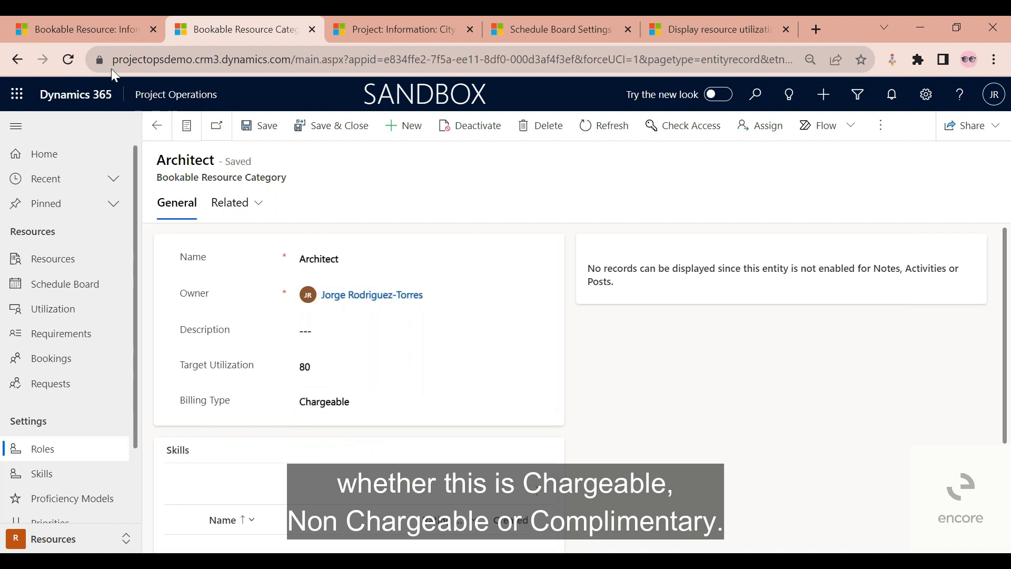
Step: Compare the target utilization on the bookable resource record with the one on the Architect role
left_click(97, 30)
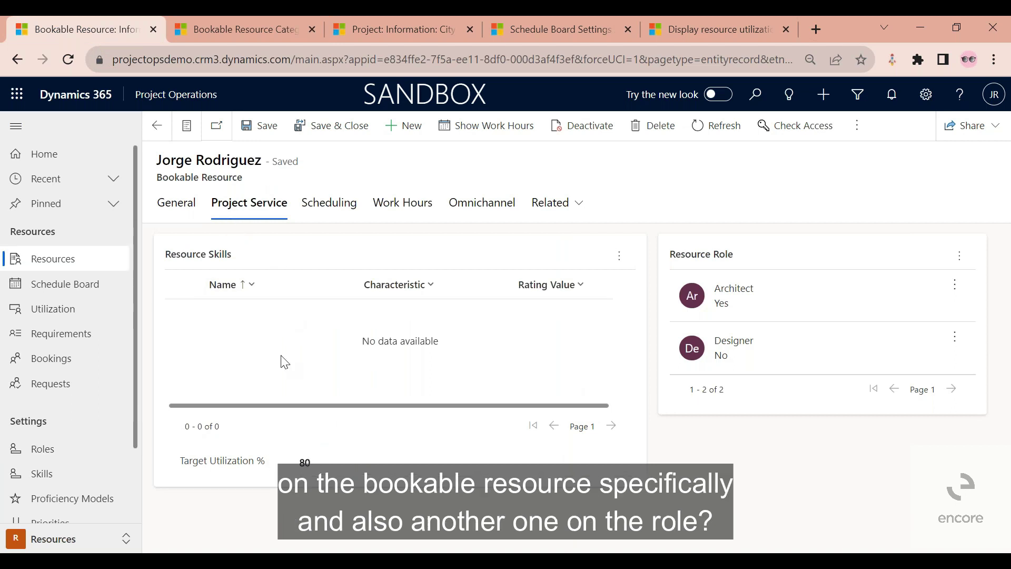
left_click(226, 33)
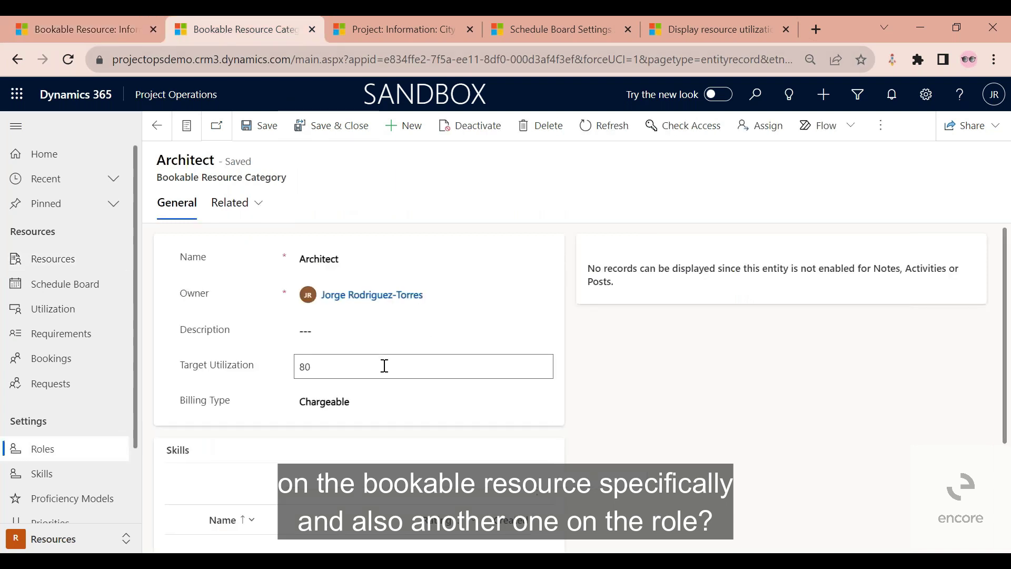
left_click(139, 23)
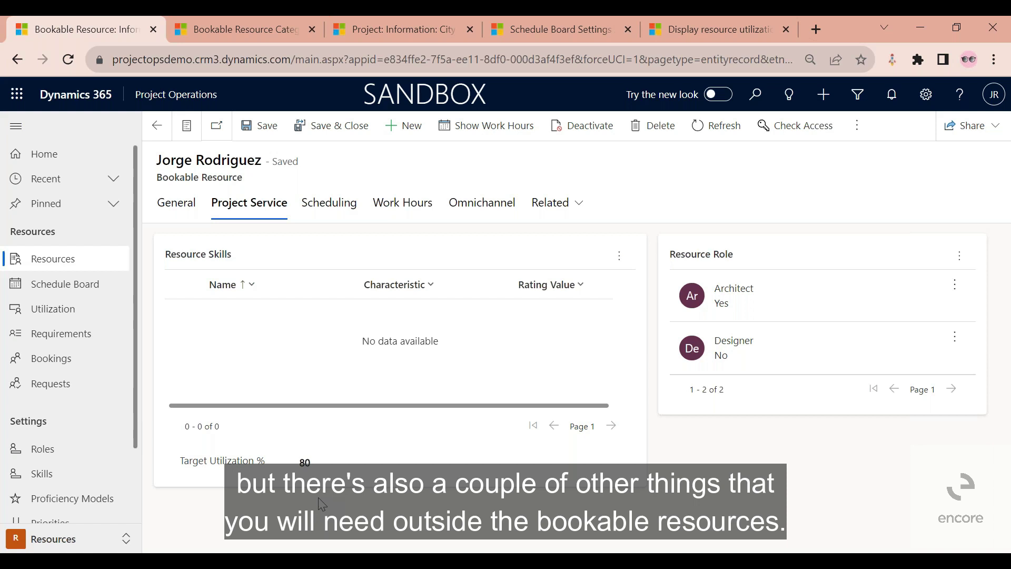
Step: Duplicate the Architect role's browser tab and open Price Lists from the Sales area in it
left_click(238, 27)
right_click(268, 28)
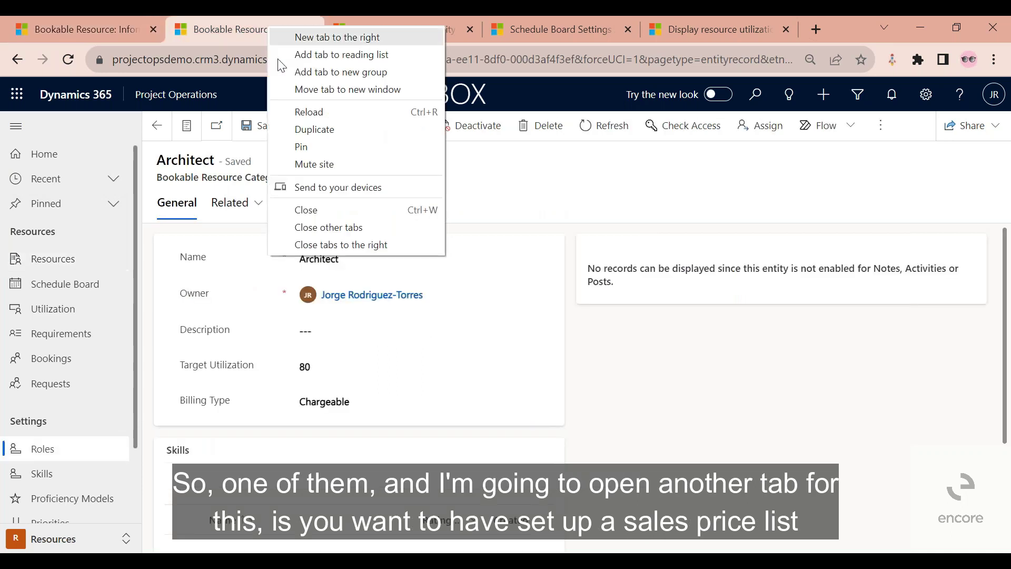
left_click(333, 132)
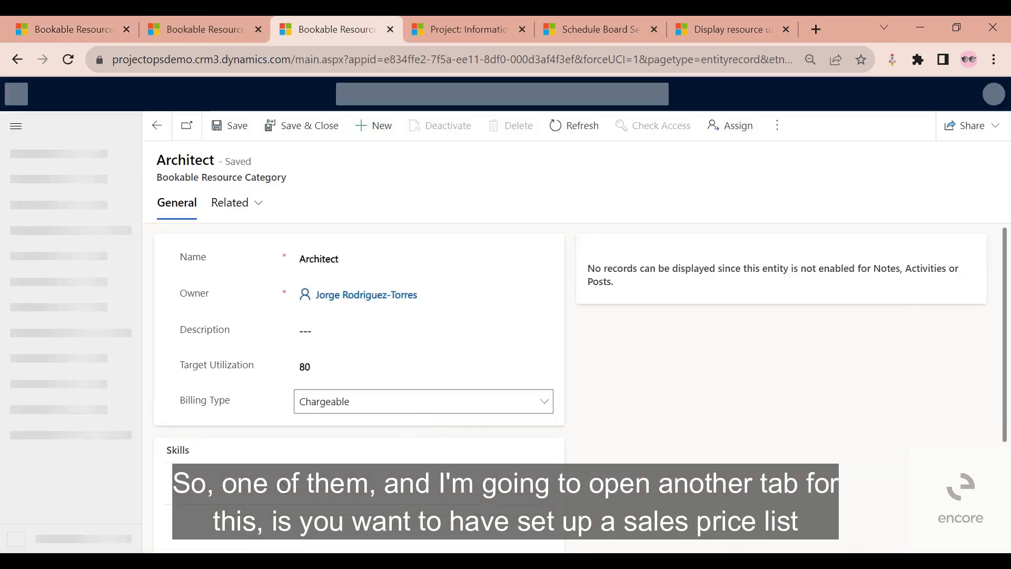
left_click(127, 536)
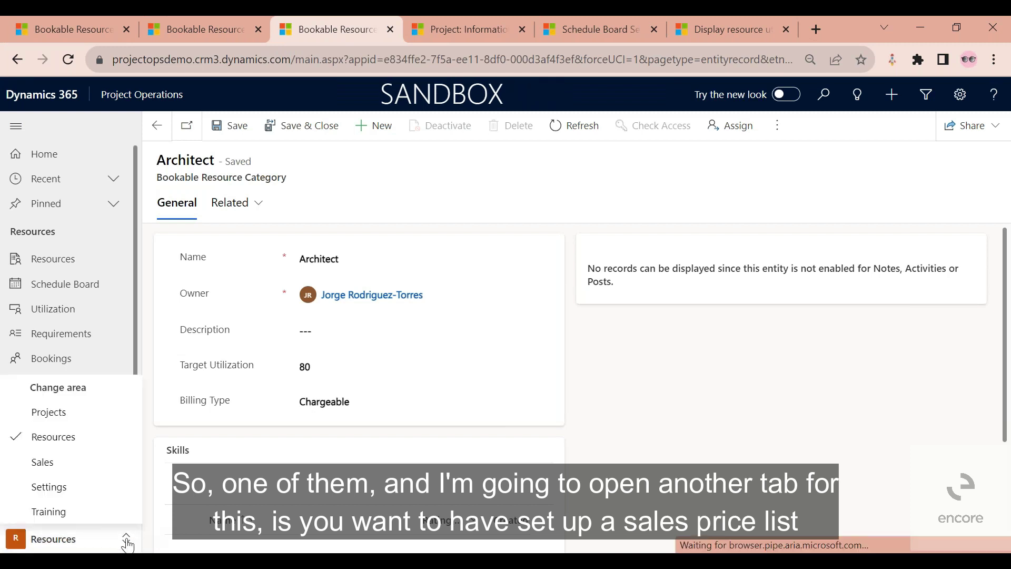
left_click(79, 463)
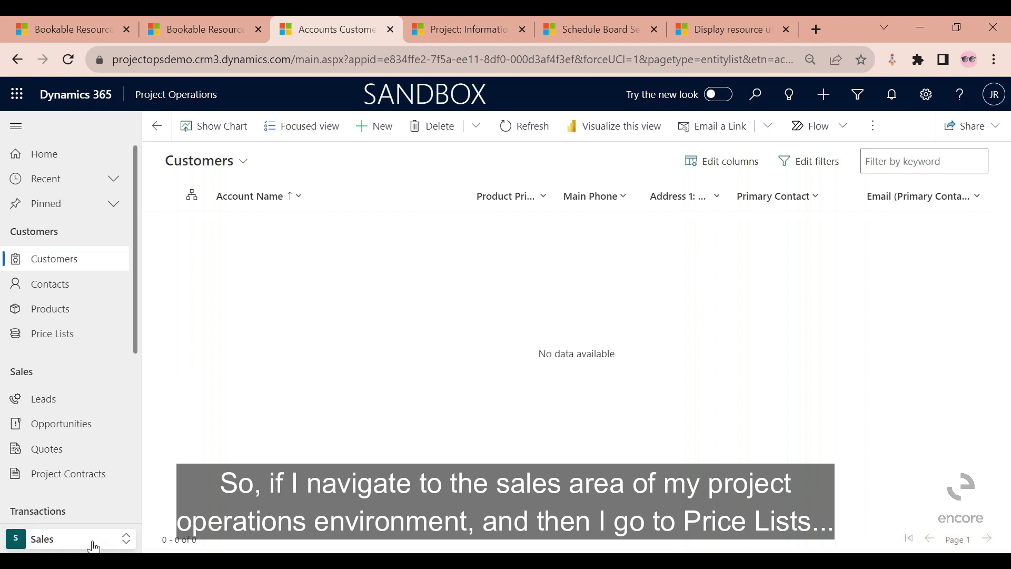
scroll(101, 318, "down", 2)
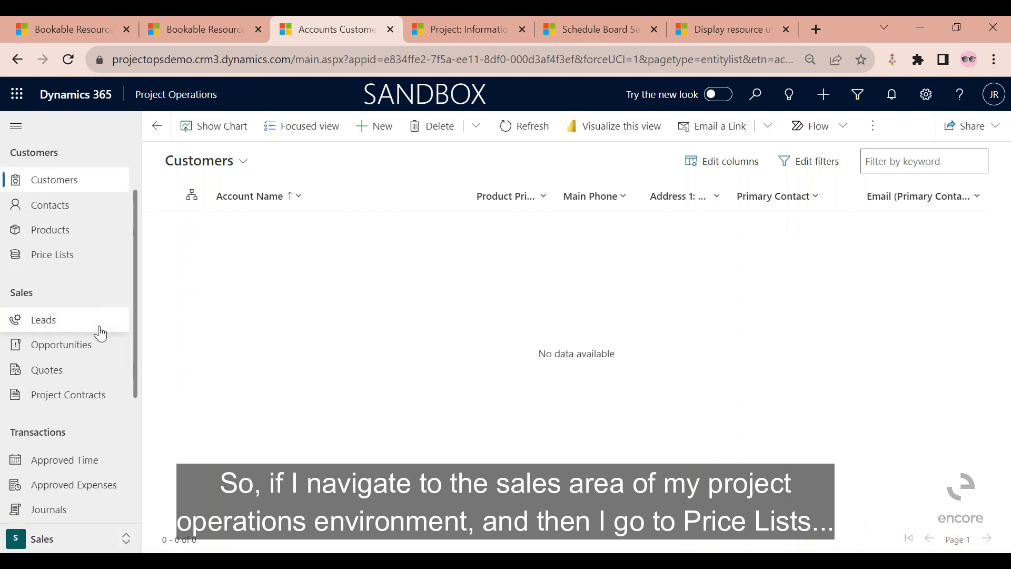
scroll(98, 334, "up", 2)
left_click(79, 344)
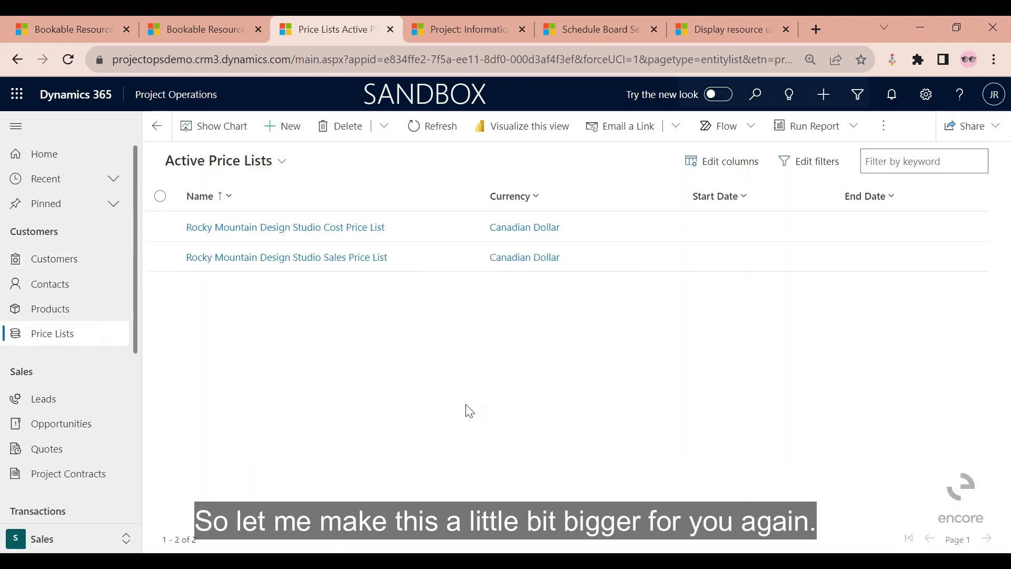
Step: Open the Rocky Mountain Design Studio Sales Price List, show its role prices and widen the Role column
key("ctrl+plus")
key("ctrl+plus")
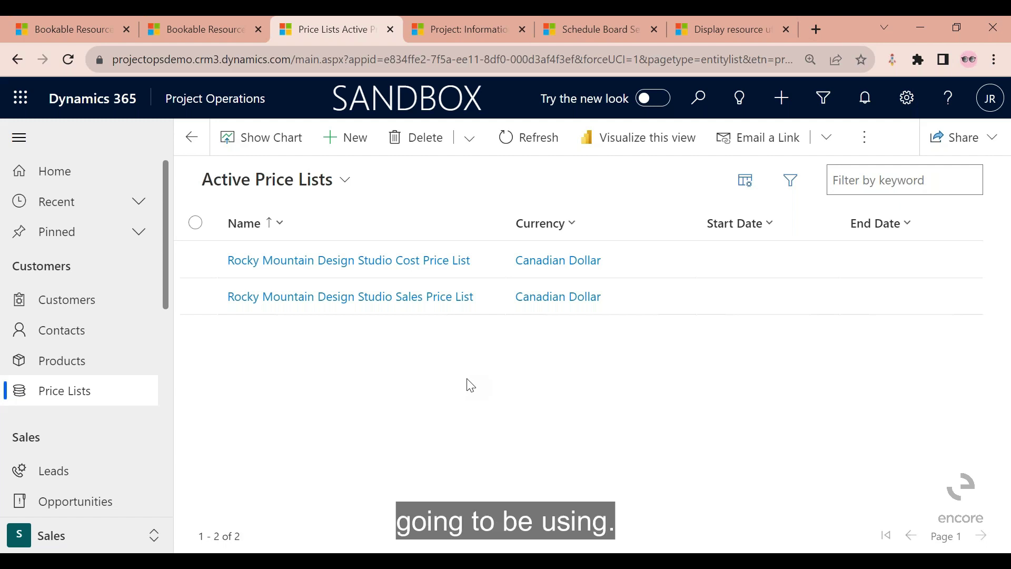
double_click(491, 304)
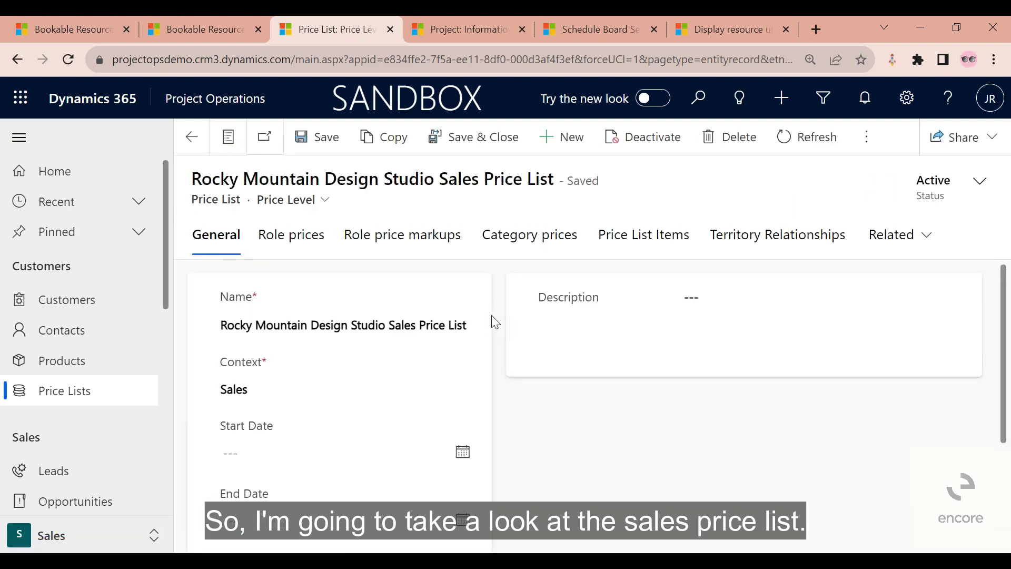
key("ctrl+minus")
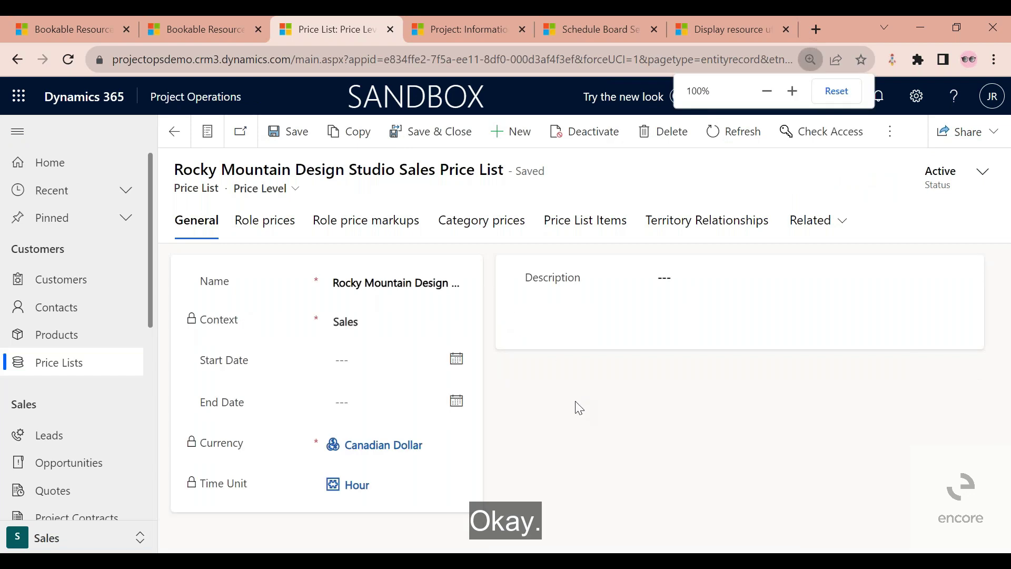
left_click(266, 225)
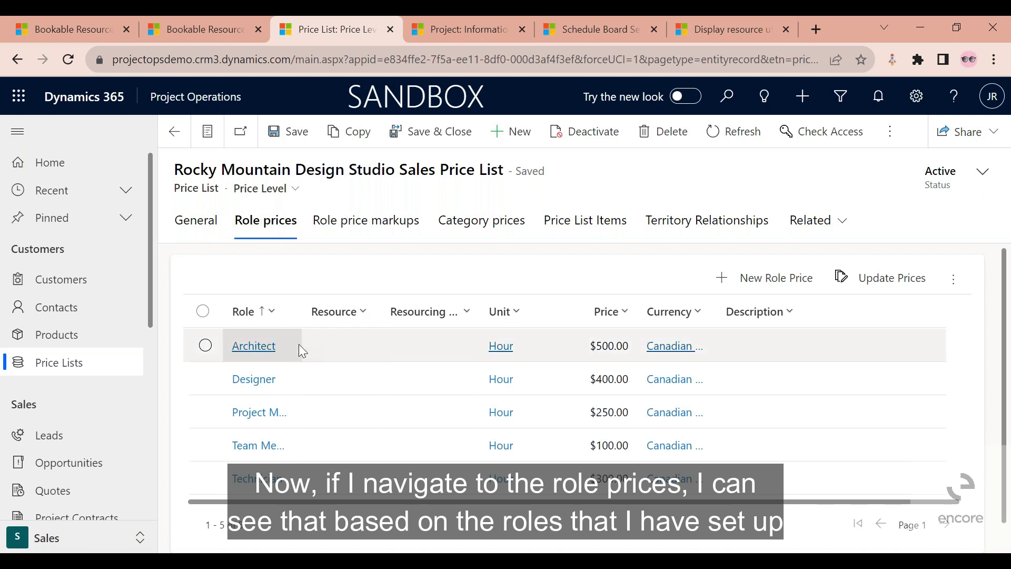
left_click_drag(302, 316, 345, 325)
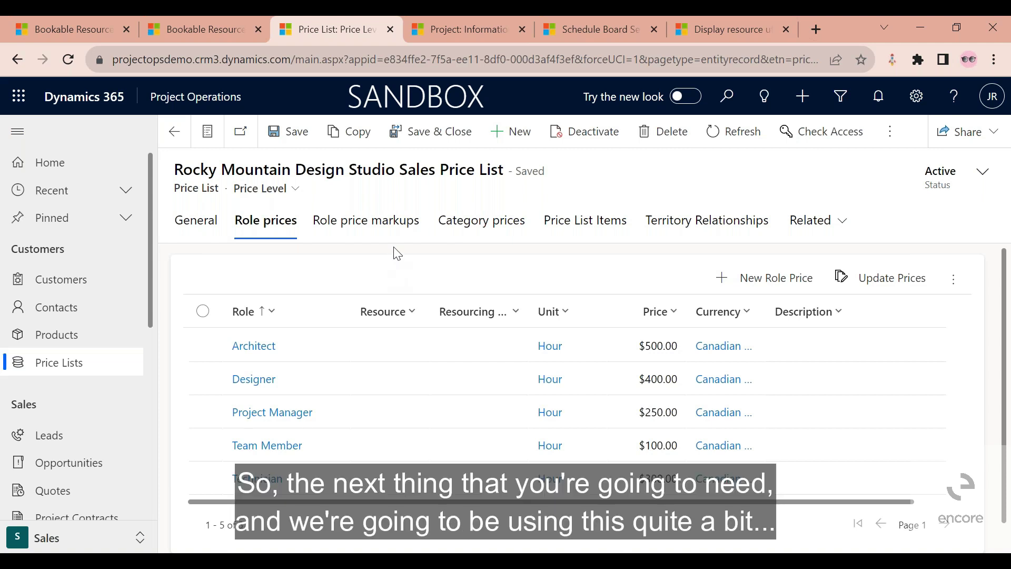
Step: Switch to the City of Sunshine Townhall Construction project's browser tab and leave the record for the Projects list
left_click(439, 29)
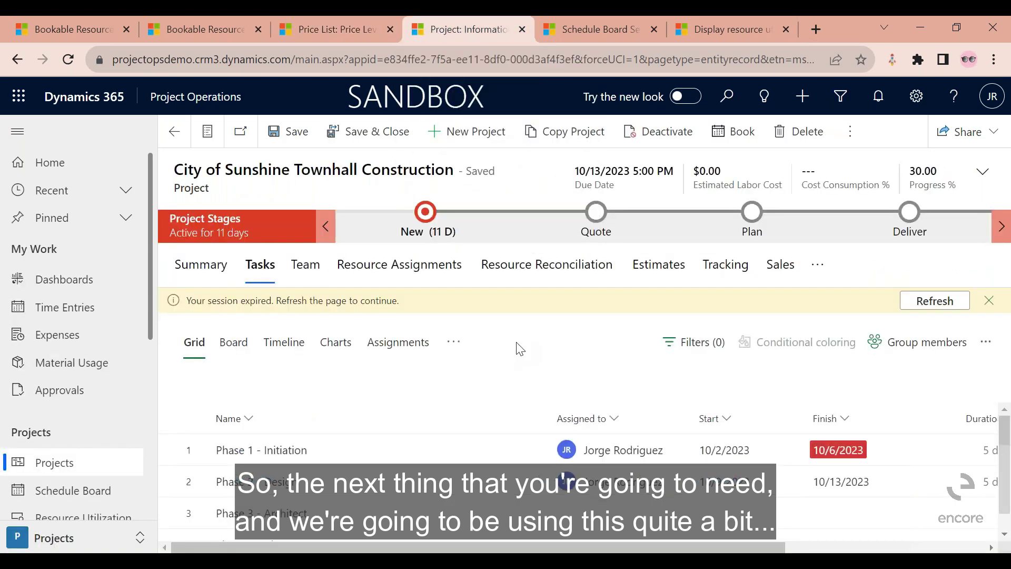
key("ctrl+minus")
key("ctrl+minus")
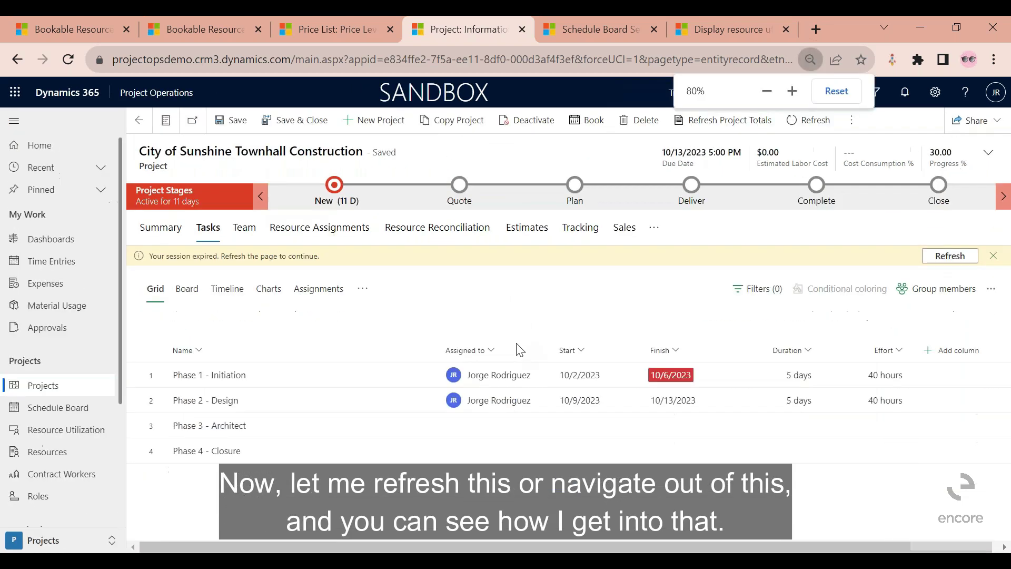
left_click(21, 385)
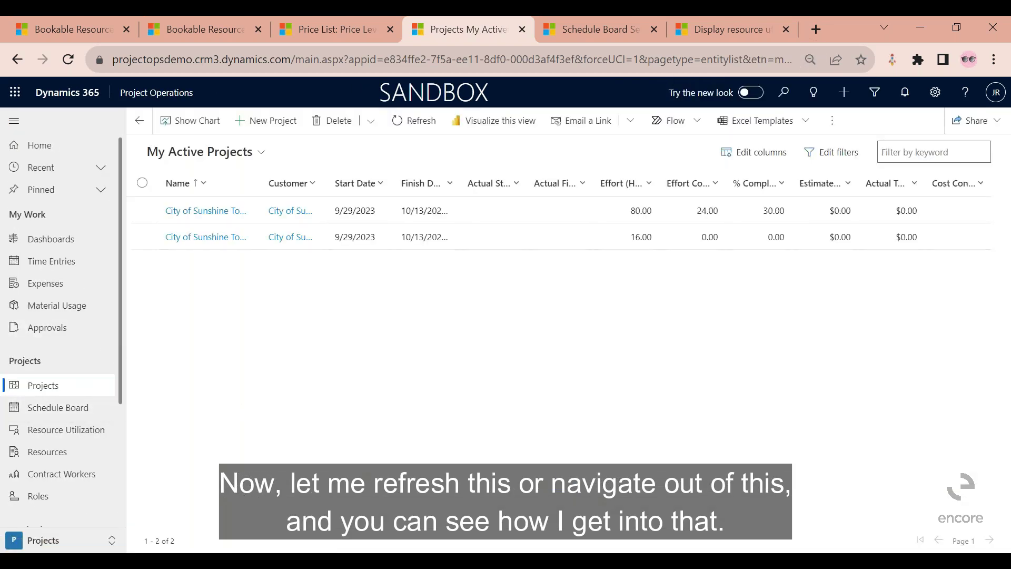
left_click(50, 542)
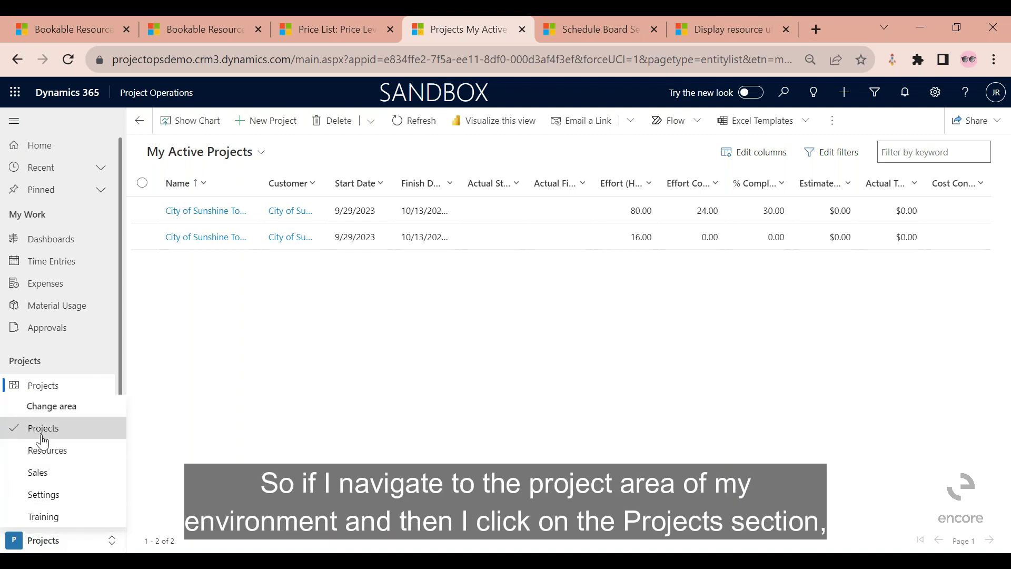
left_click(276, 445)
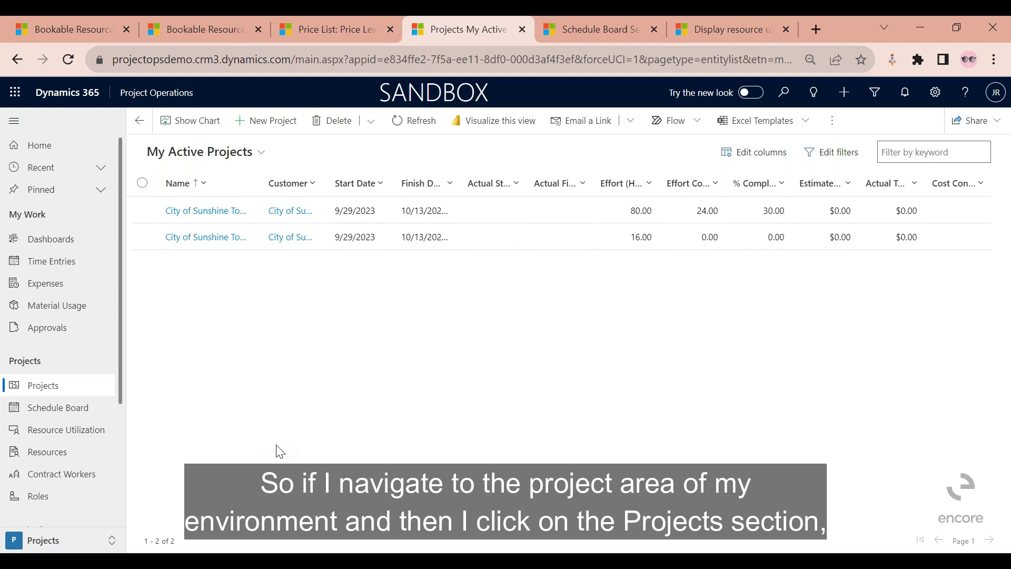
left_click(74, 389)
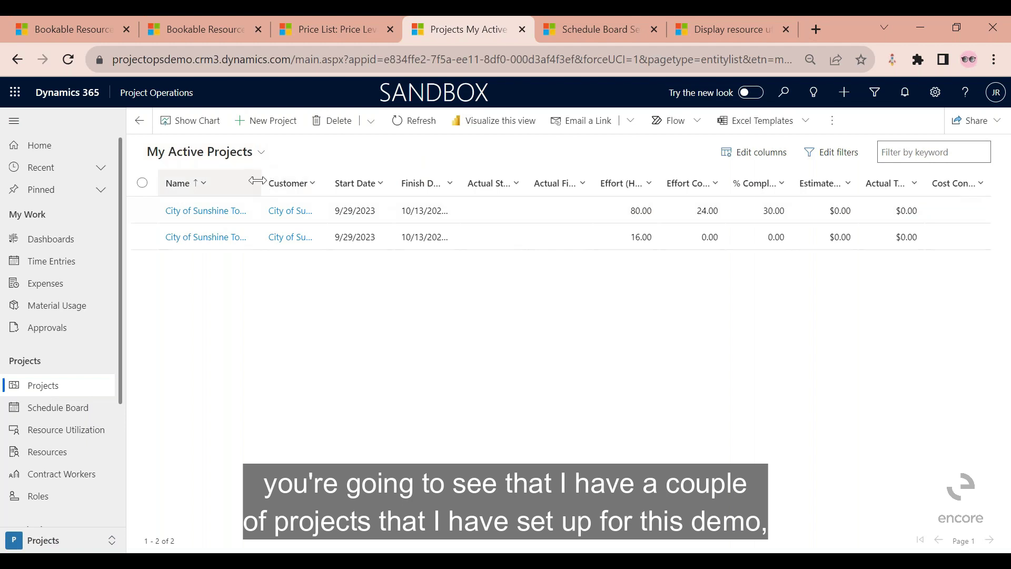
Step: Widen the Name column in My Active Projects and open the City of Sunshine Townhall Construction project's summary
left_click_drag(262, 189, 333, 190)
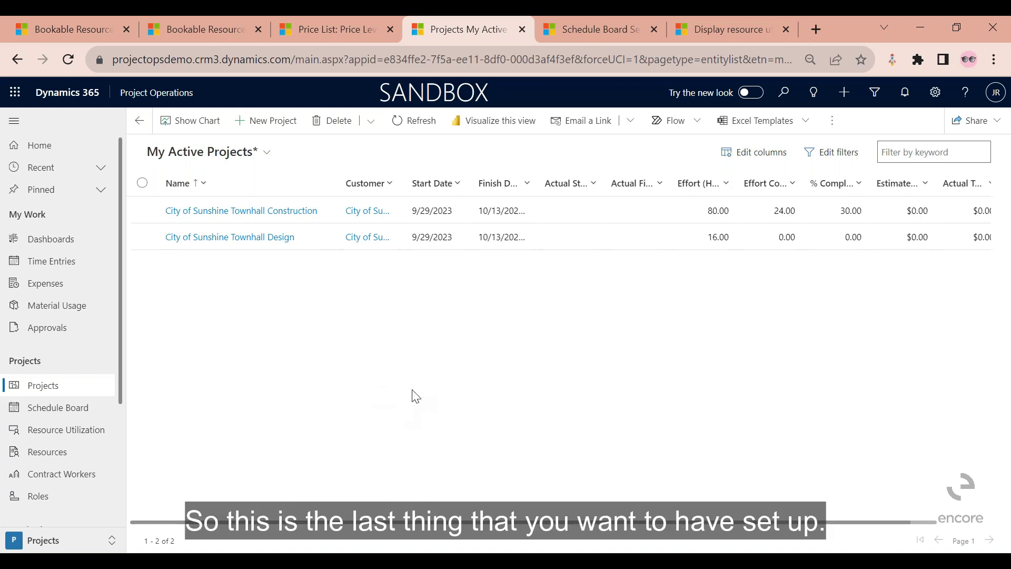
double_click(327, 214)
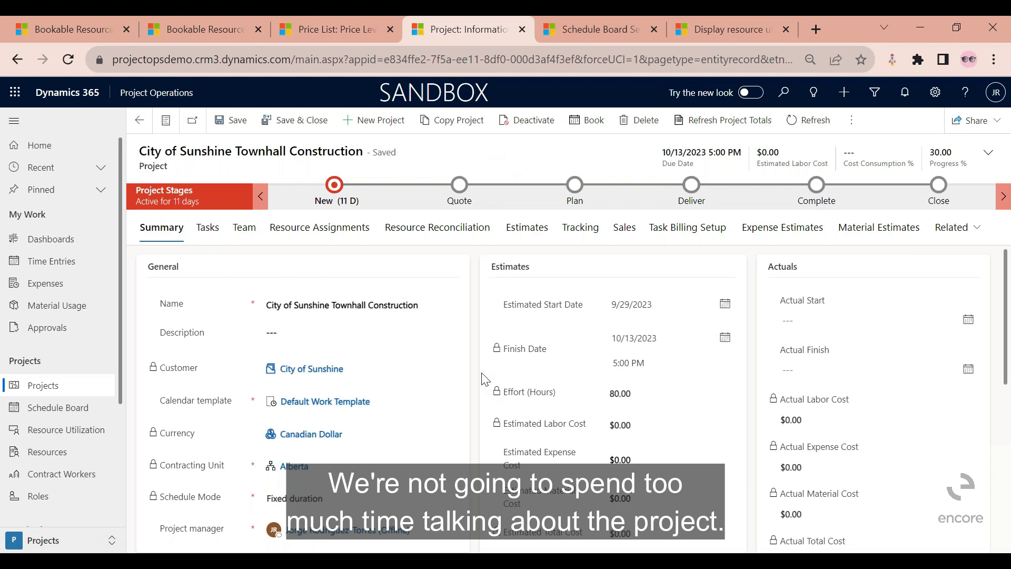
scroll(483, 380, "down", 3)
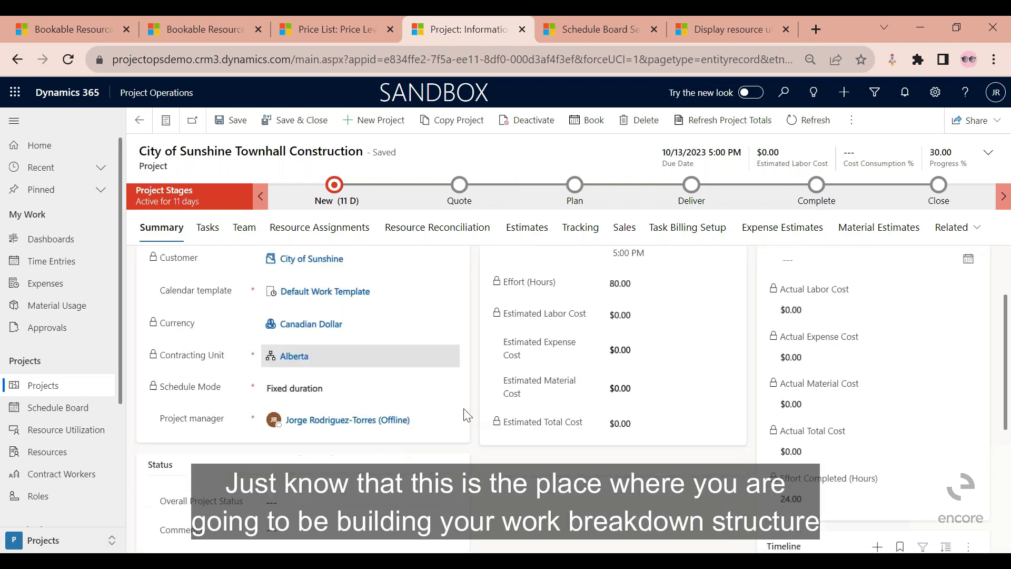
Step: Show the project's task grid and narrow its Name column
scroll(497, 452, "up", 3)
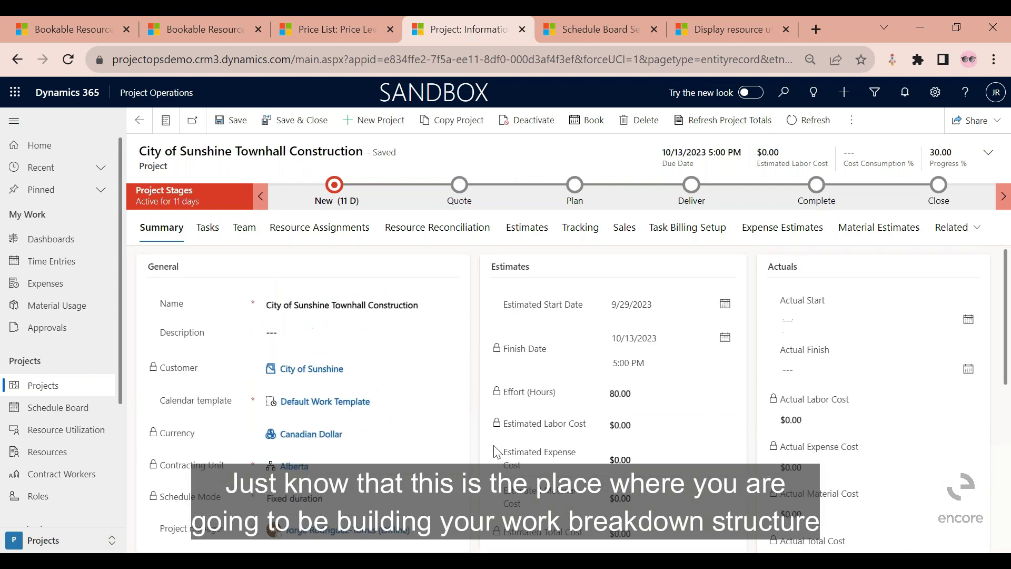
left_click(206, 230)
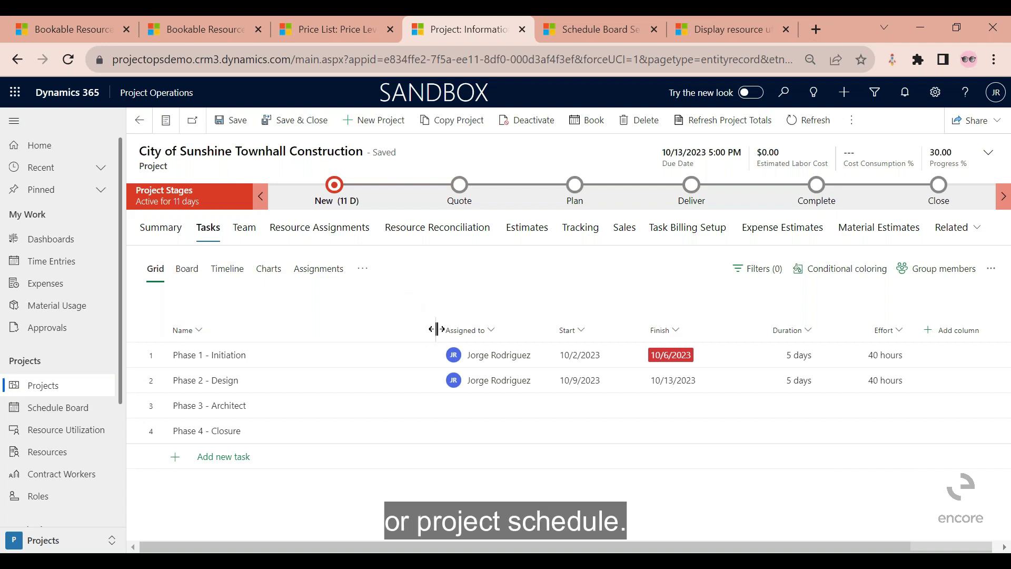
left_click_drag(436, 330, 332, 330)
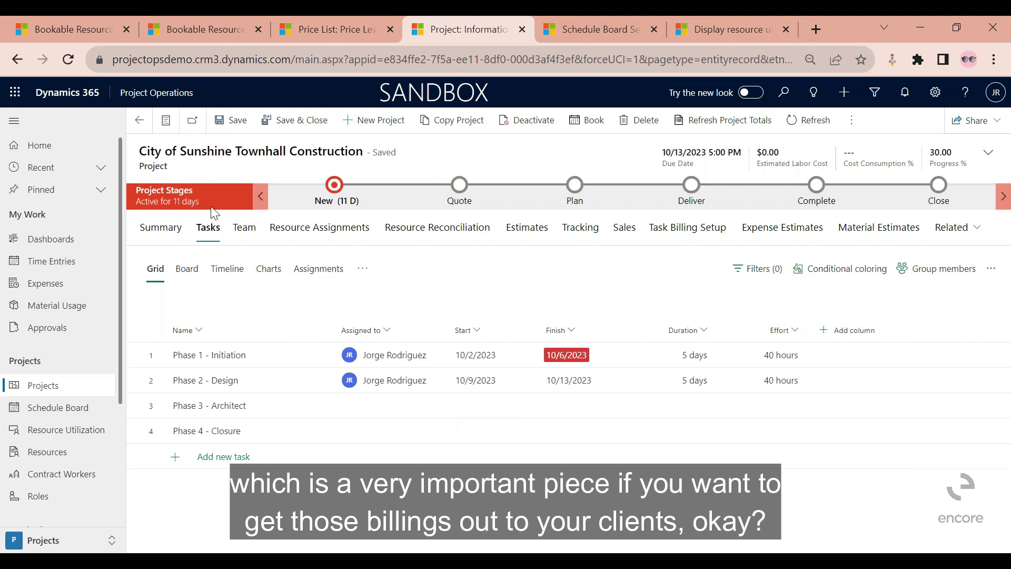
Step: Check the billing method on the Townhall Construction contract line from the project's sales information and return to the project
left_click(624, 240)
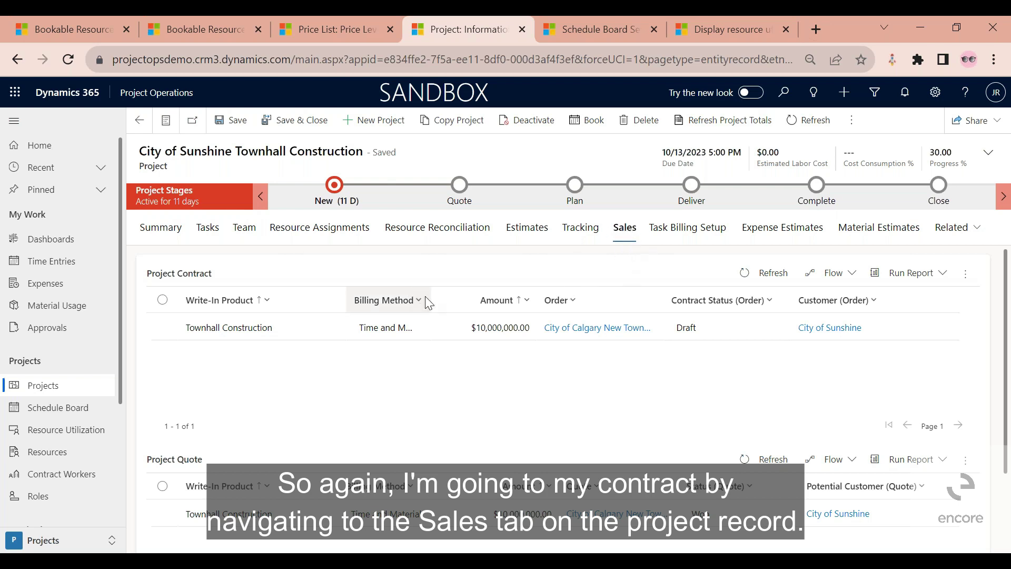
double_click(301, 330)
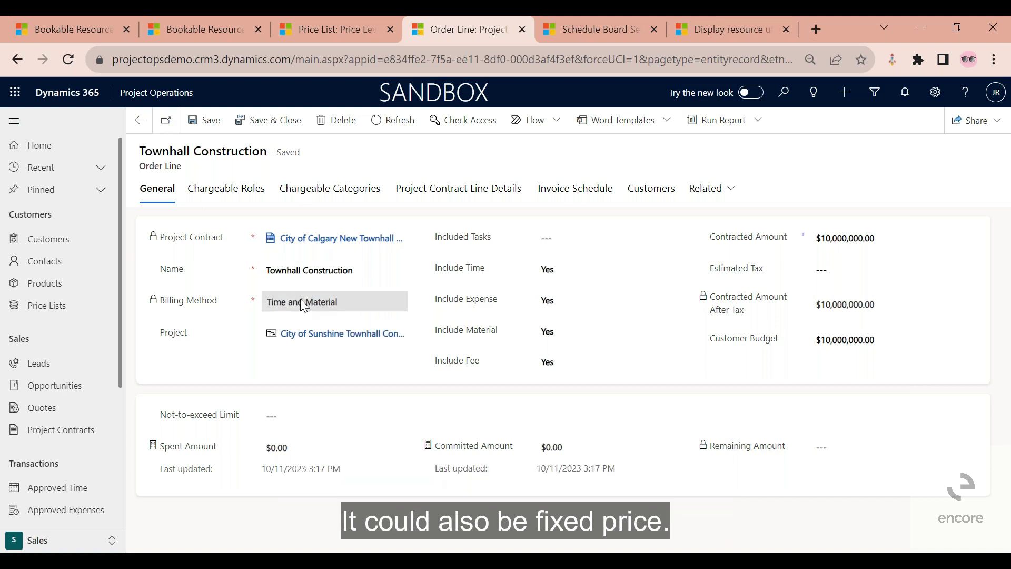
left_click(141, 126)
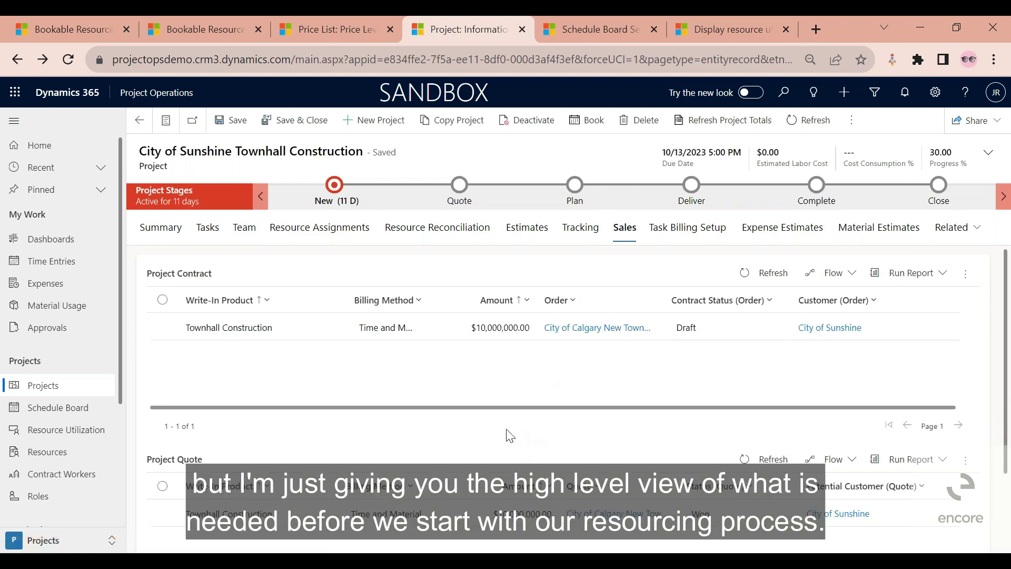
Step: Review the general details, estimates and actuals in the City of Sunshine Townhall Construction project's summary
left_click(161, 227)
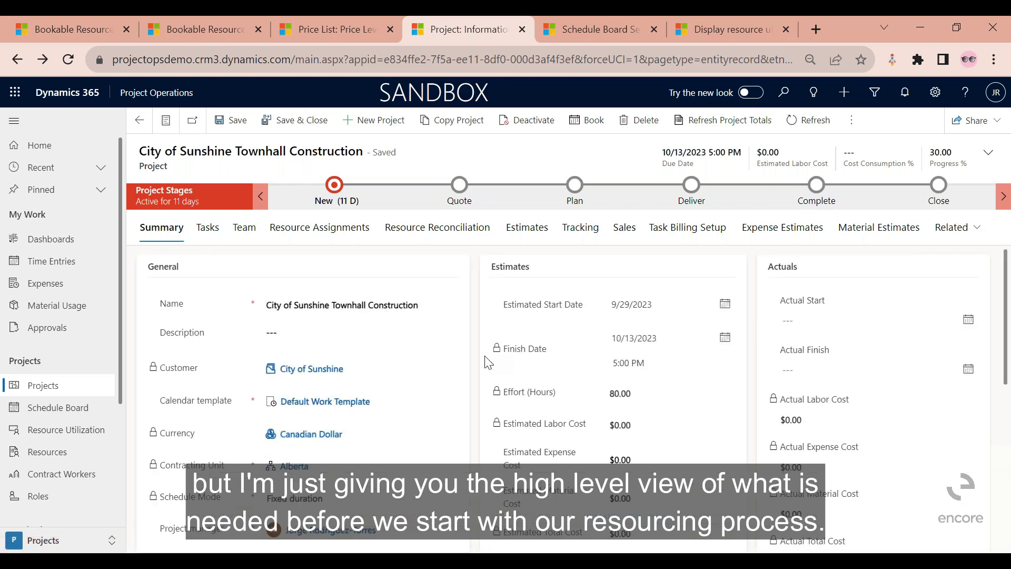
scroll(482, 361, "down", 2)
scroll(483, 366, "down", 2)
scroll(485, 365, "up", 4)
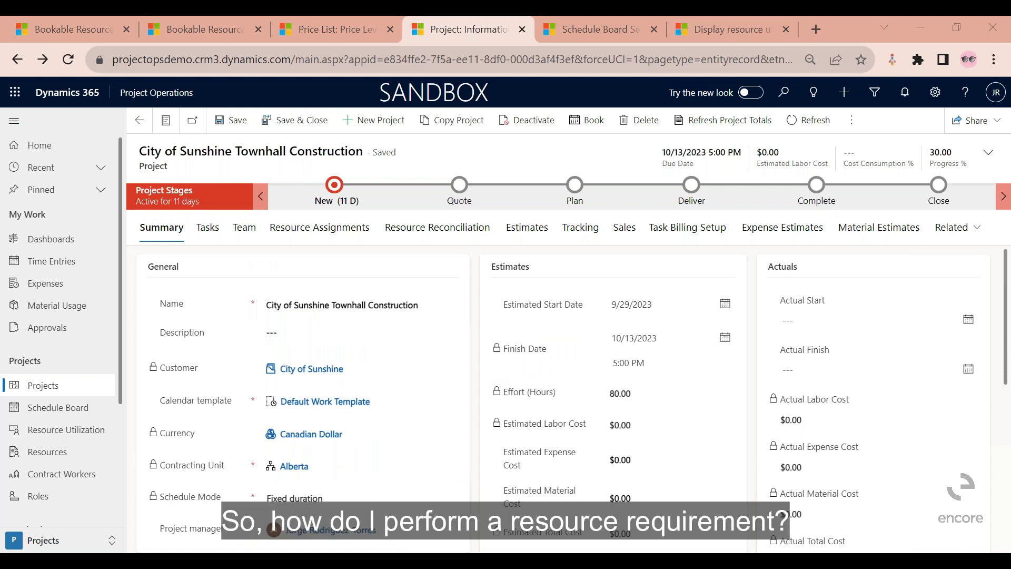
Step: Schedule the Phase 3 - Architect task from 10/12/2023 to 10/13/2023 and save the project
left_click(210, 230)
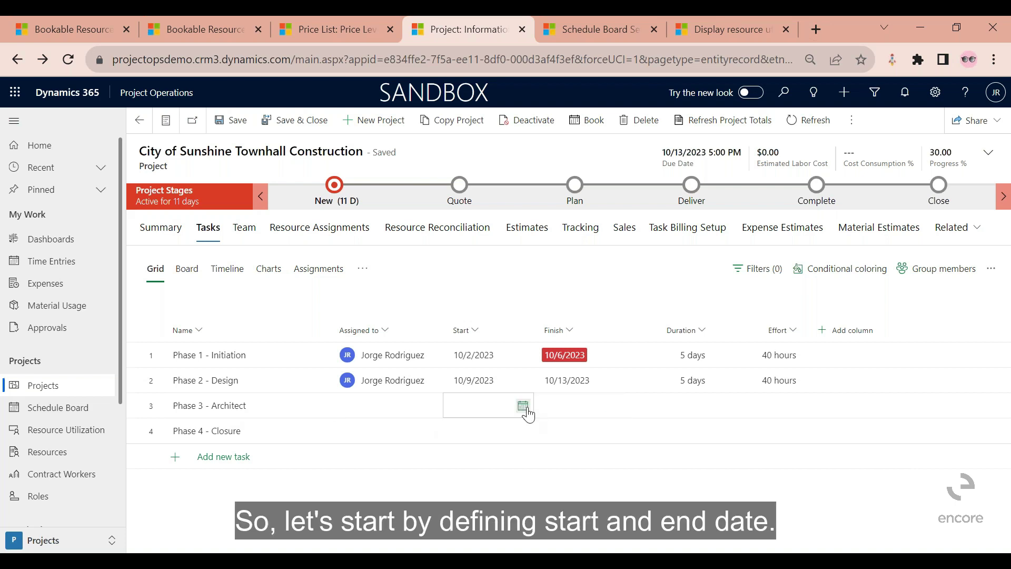
left_click(524, 407)
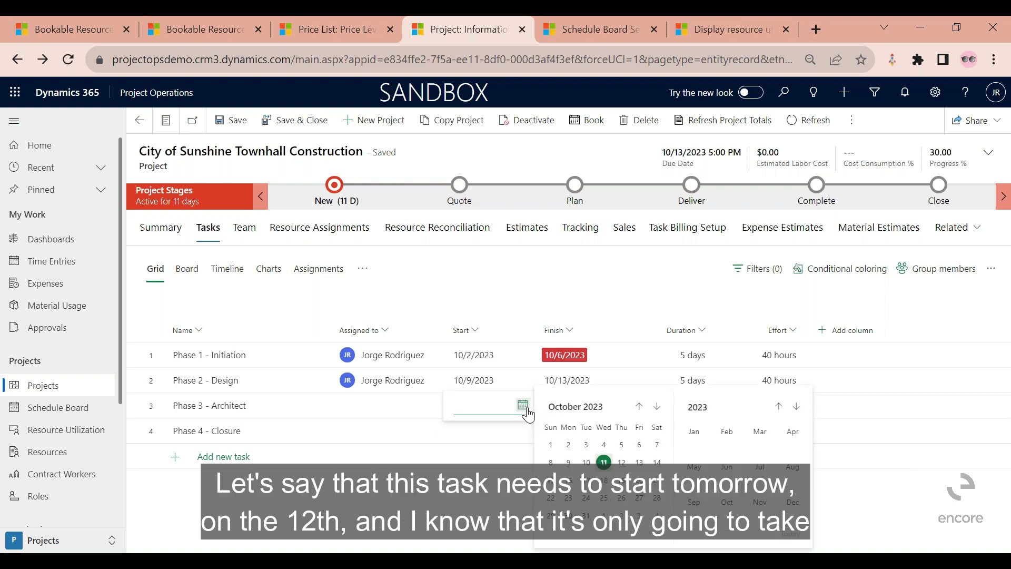
left_click(622, 462)
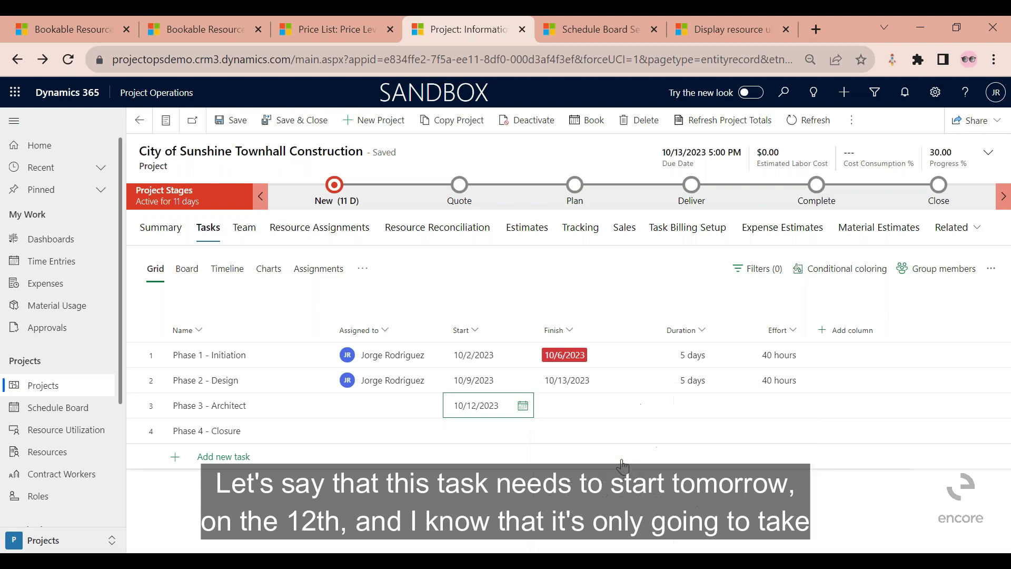
left_click(613, 406)
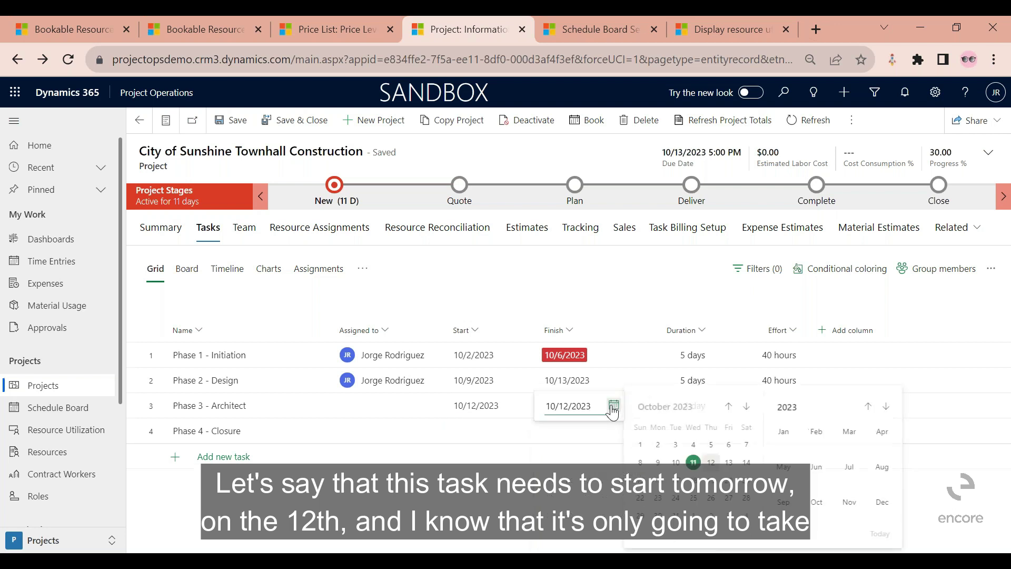
left_click(731, 466)
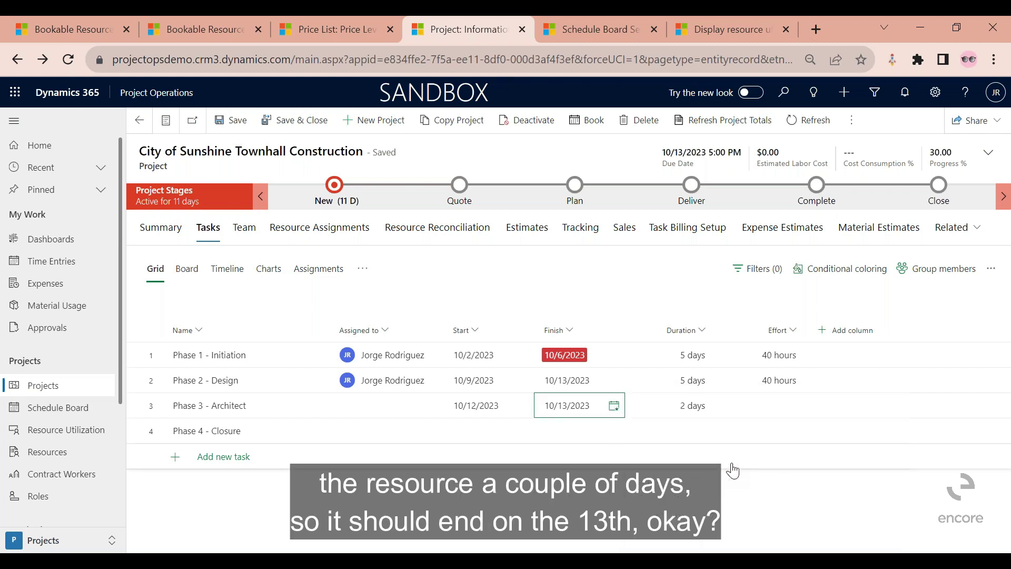
left_click(232, 120)
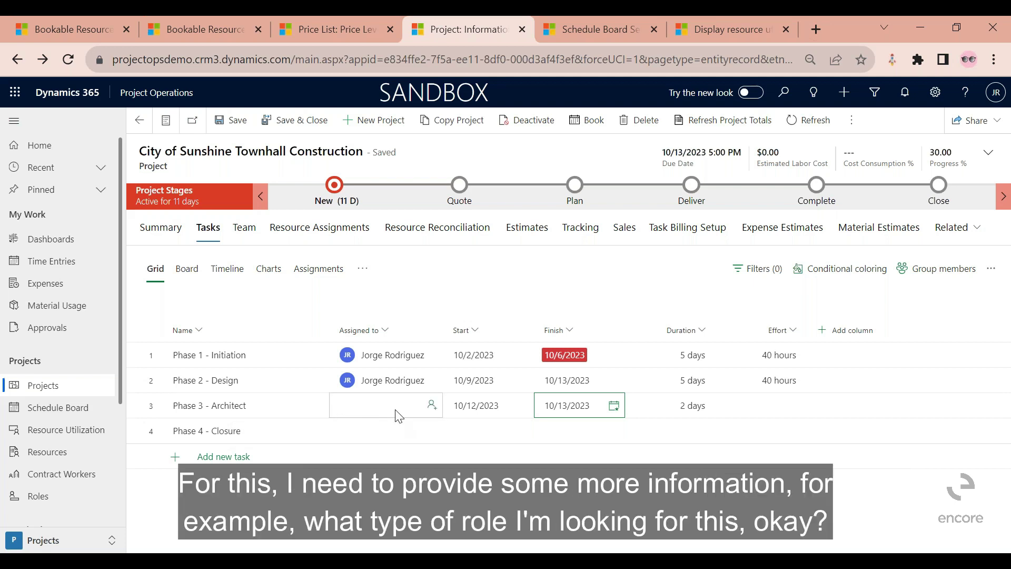
Step: Assign a new generic resource with the Architect role to the Phase 3 - Architect task and save the project
left_click(432, 408)
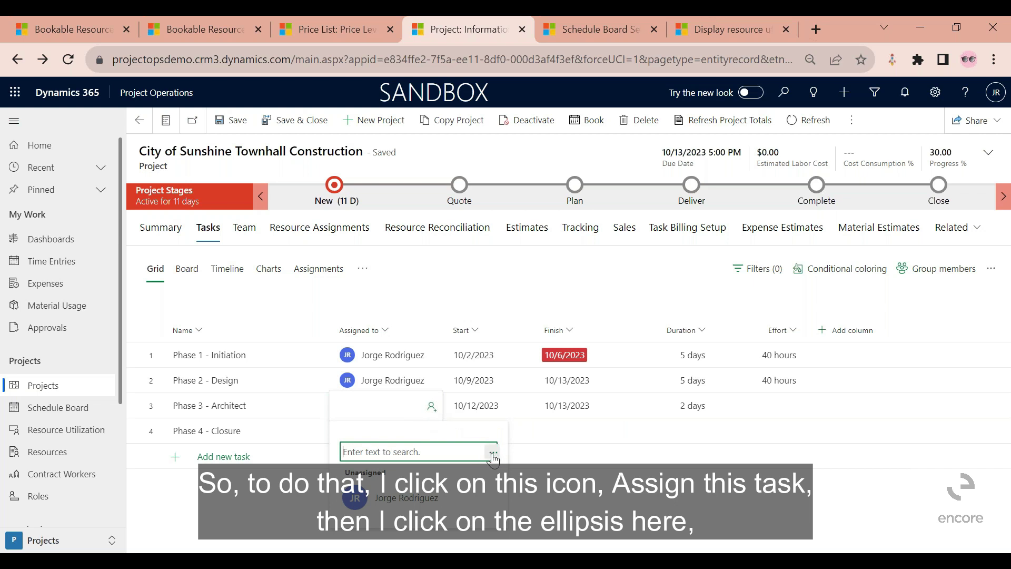
left_click(493, 453)
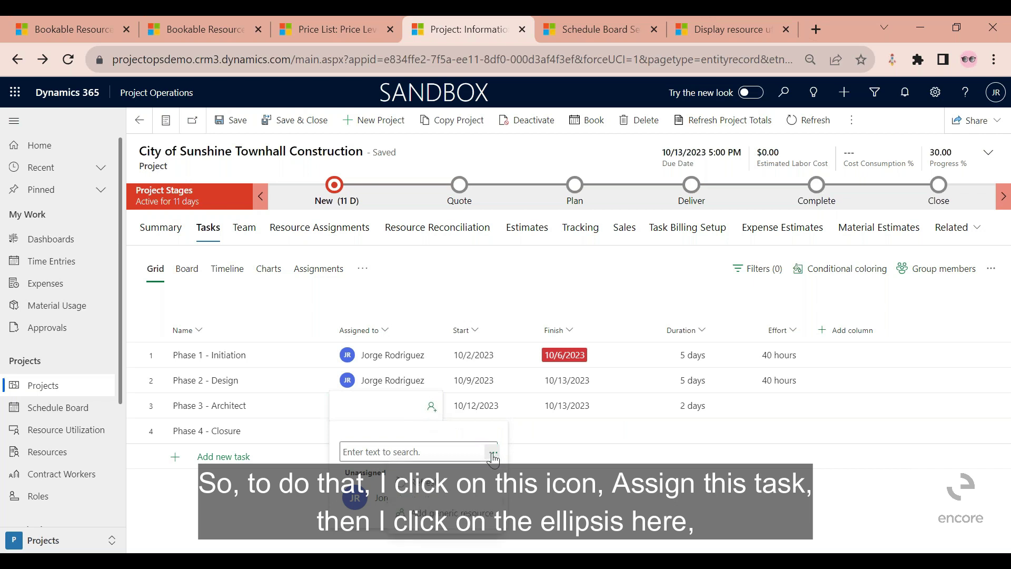
left_click(468, 523)
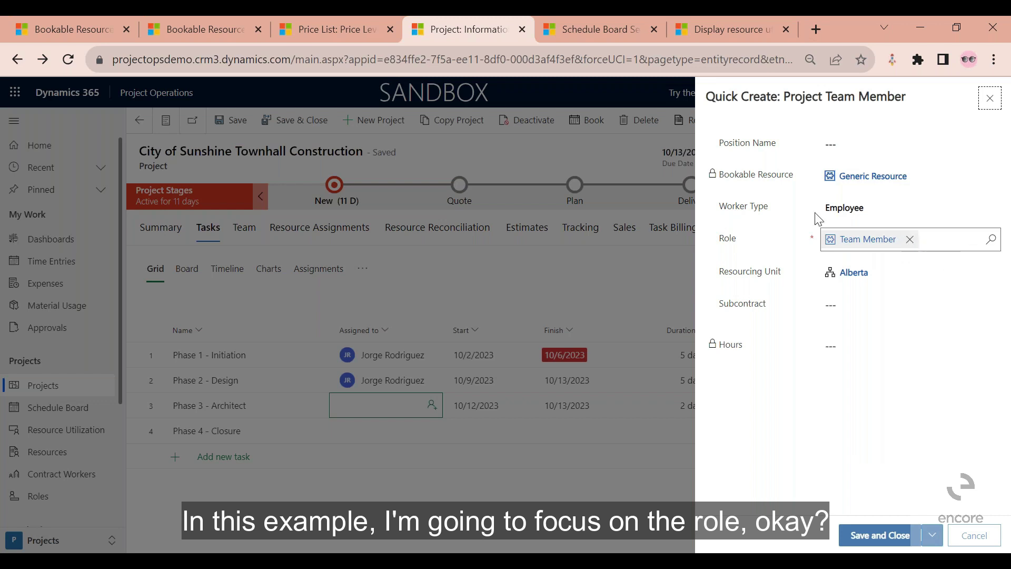
left_click(909, 239)
left_click(991, 239)
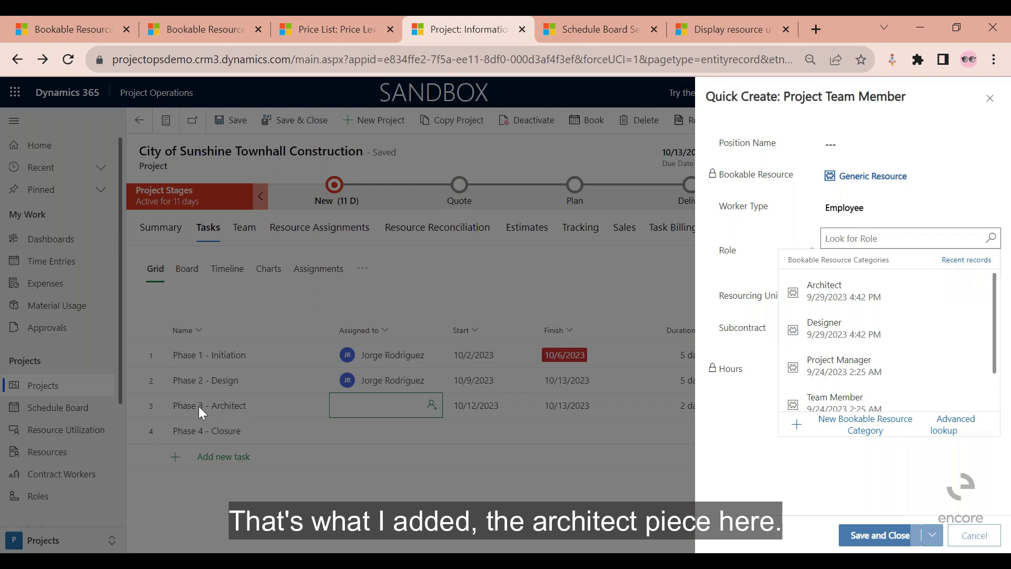
left_click(894, 299)
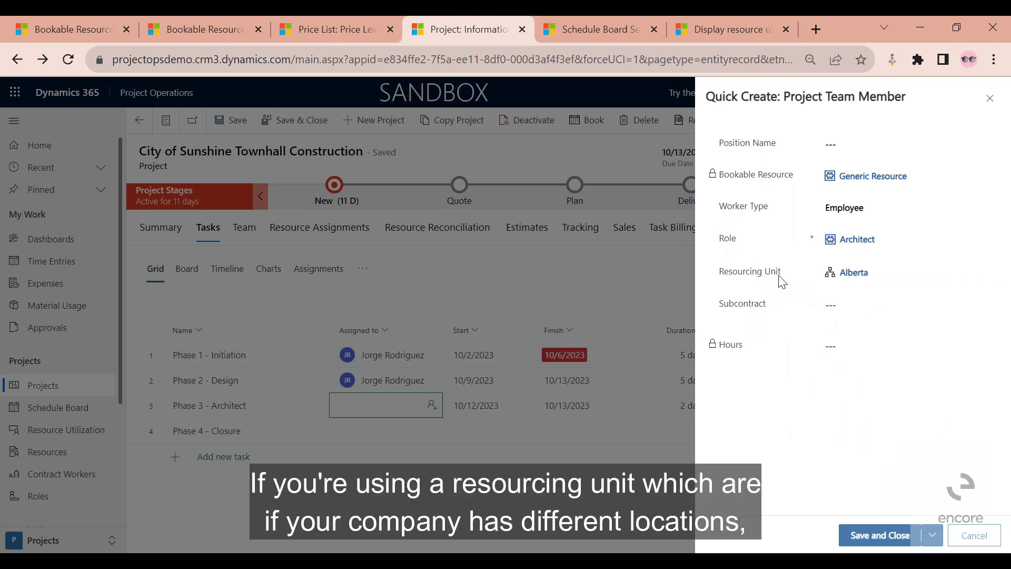
mouse_move(782, 281)
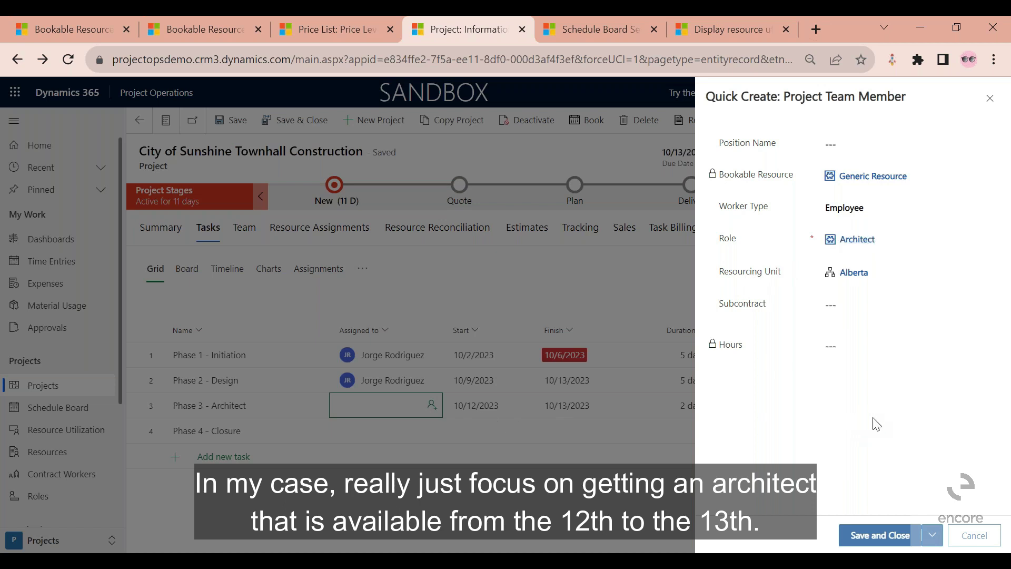
left_click(868, 535)
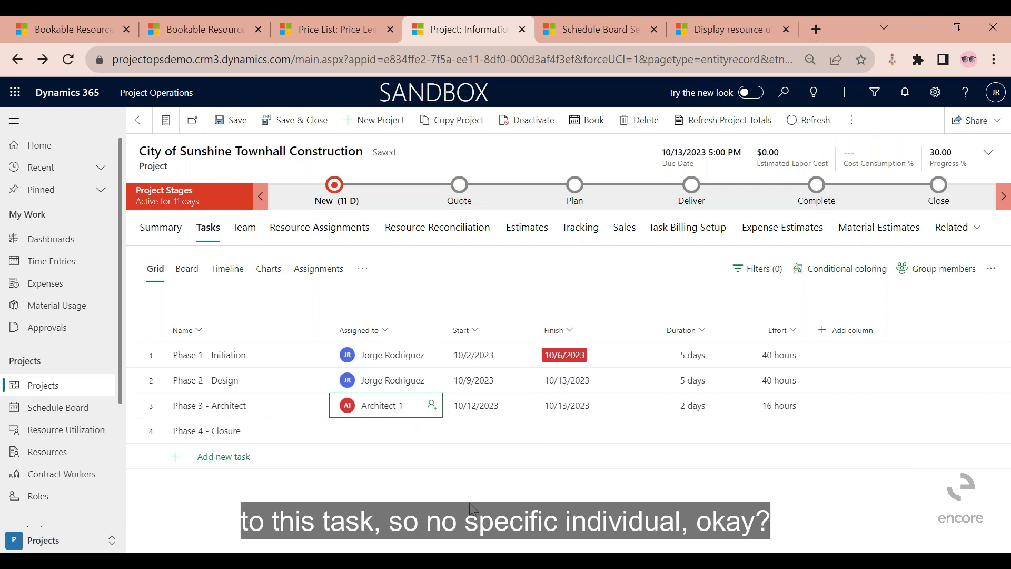
left_click(229, 132)
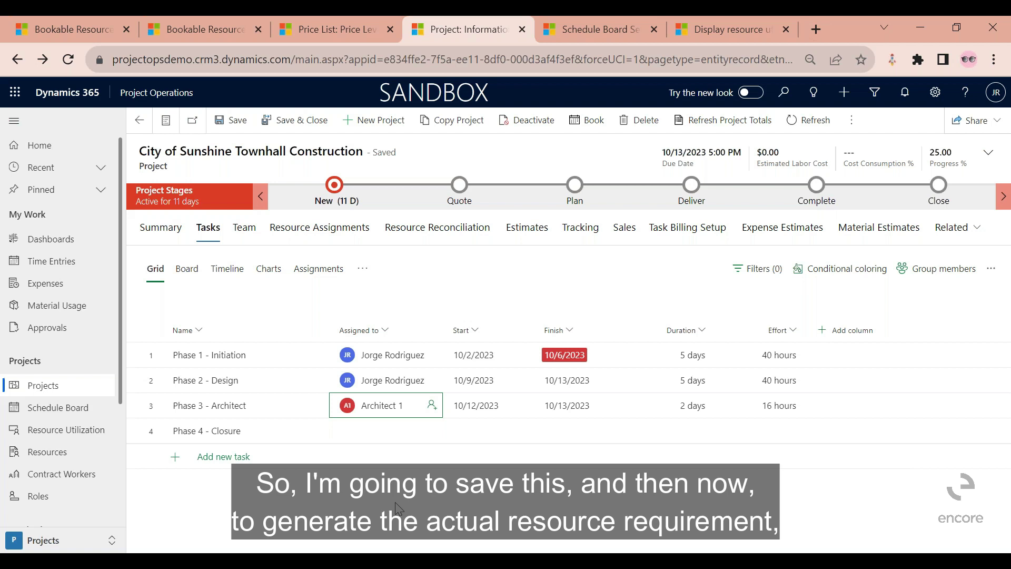
Step: Refresh the project's team list and generate the resource requirement for the Generic Resource with the Architect role
left_click(245, 228)
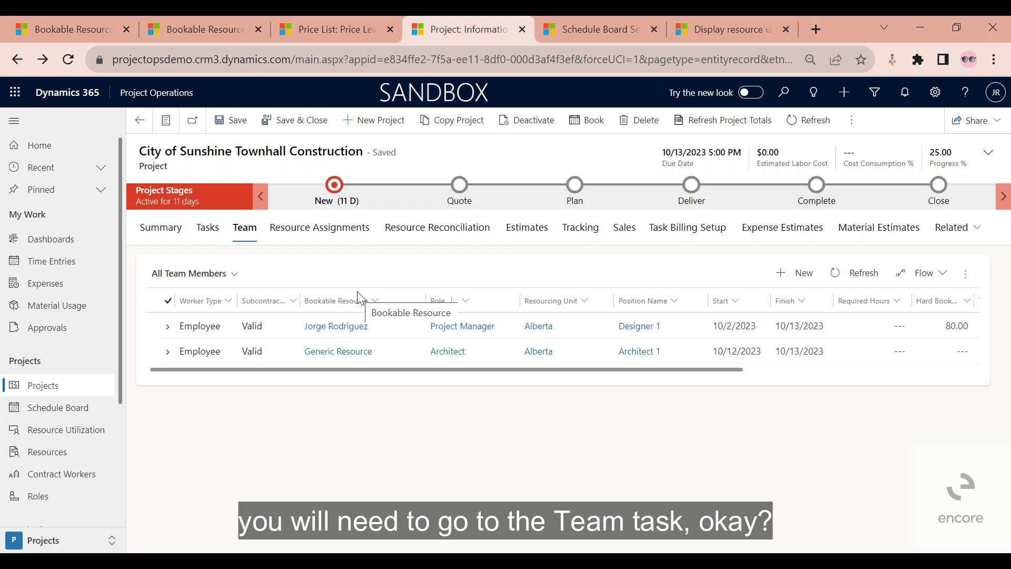
left_click(854, 273)
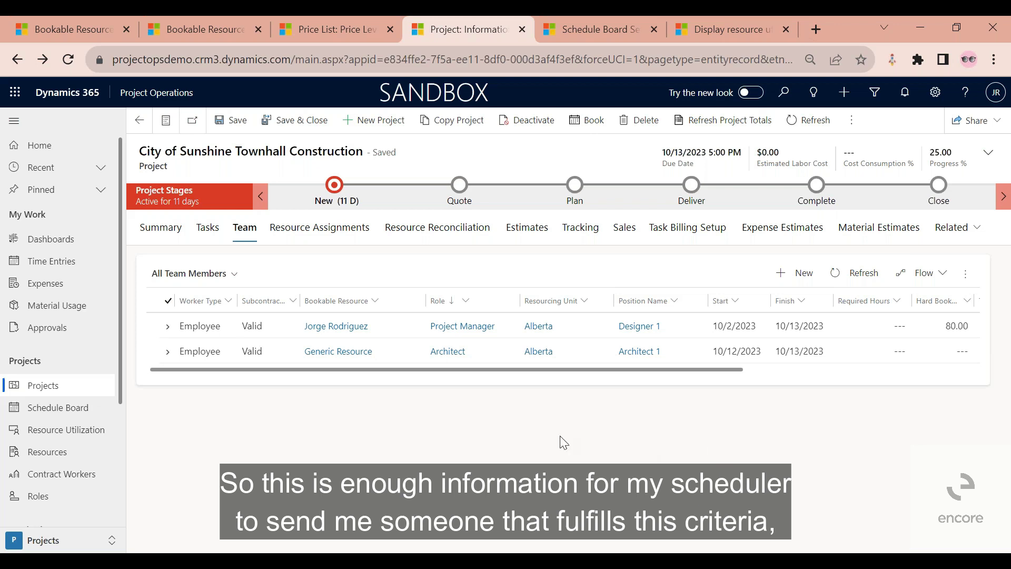
left_click(161, 354)
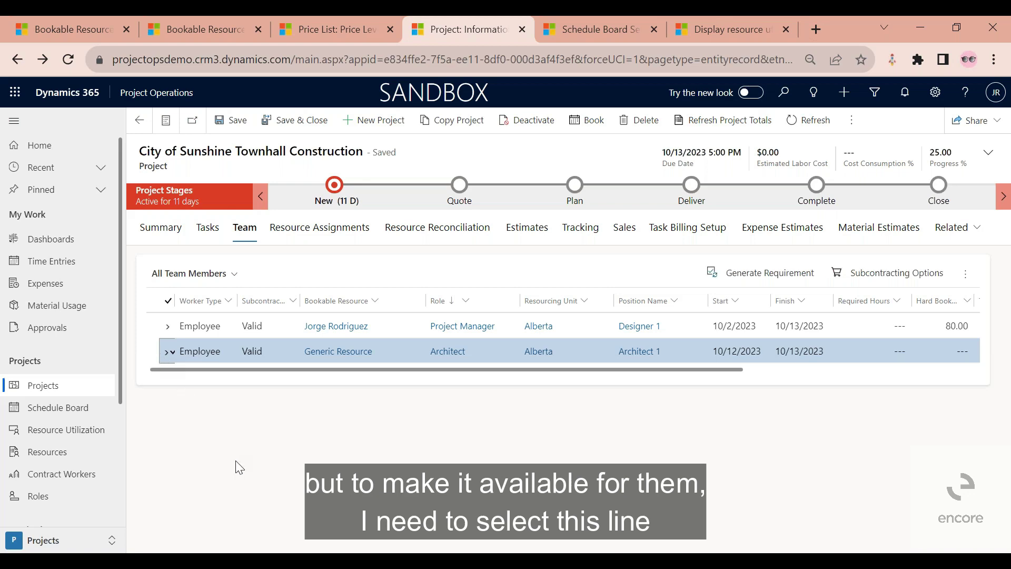
left_click(743, 274)
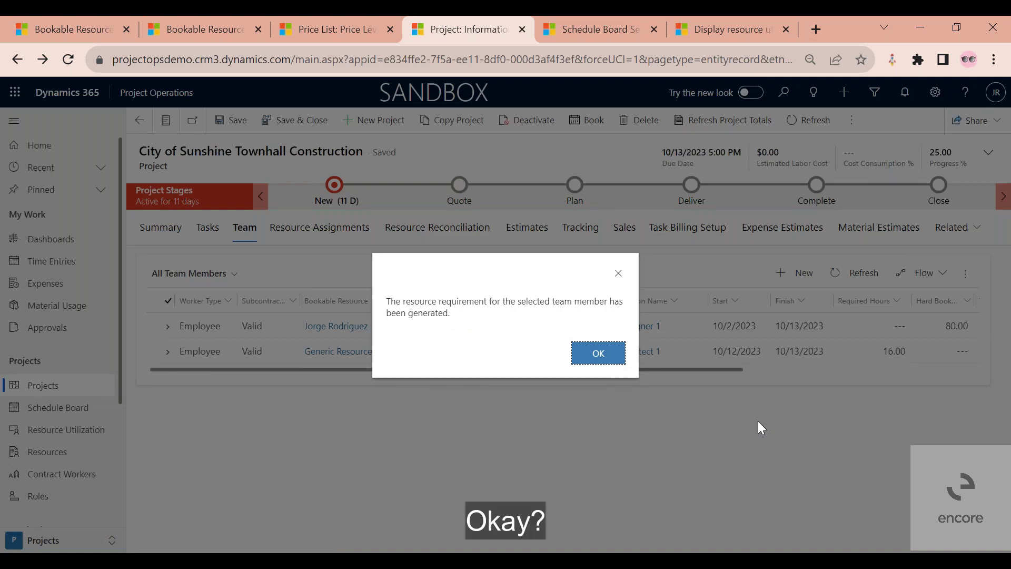
left_click(601, 361)
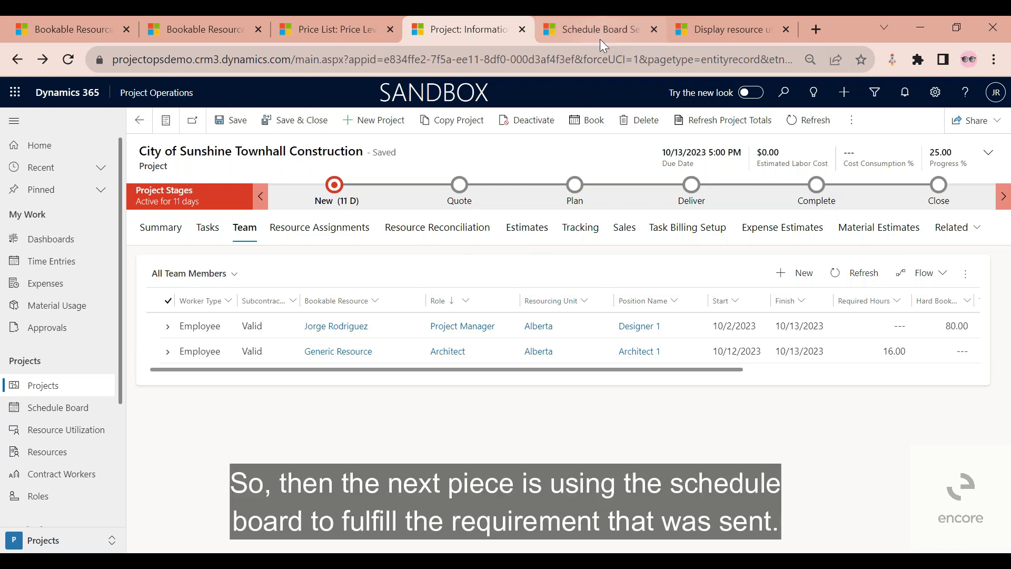
Step: Switch to the Schedule Board browser tab and reload the Schedule Board from the Resources area
mouse_move(600, 40)
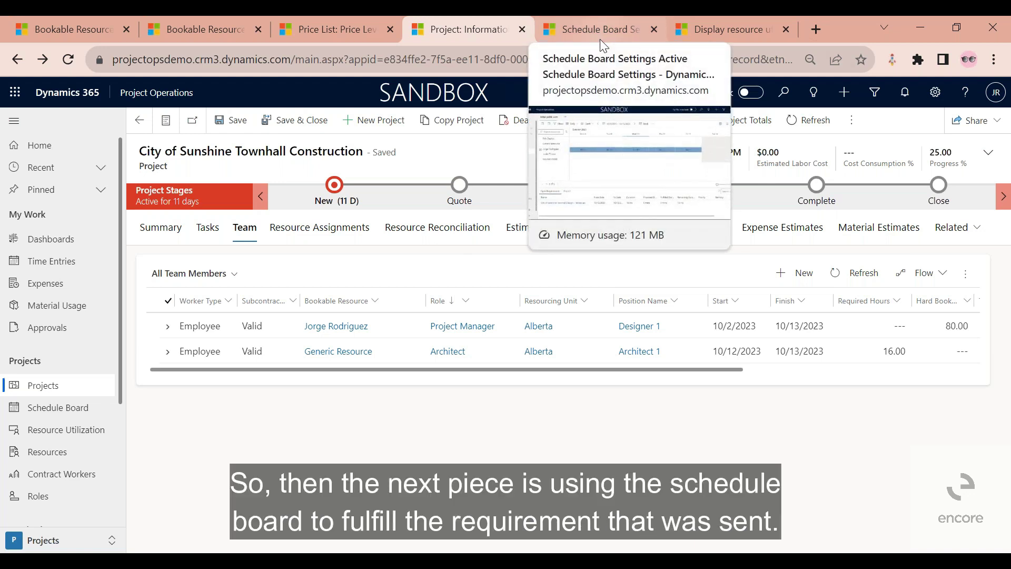
left_click(605, 31)
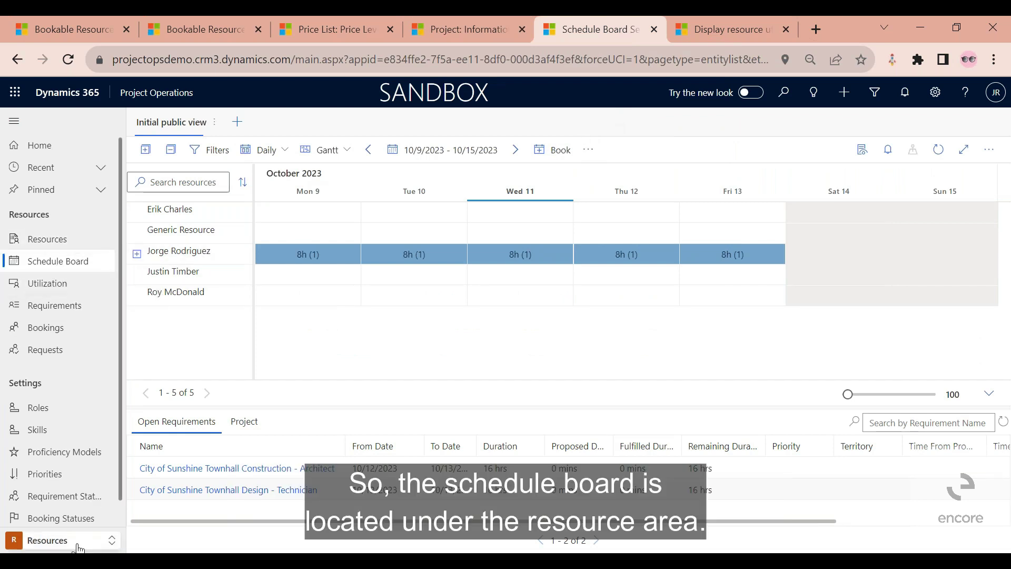
left_click(108, 540)
left_click(111, 540)
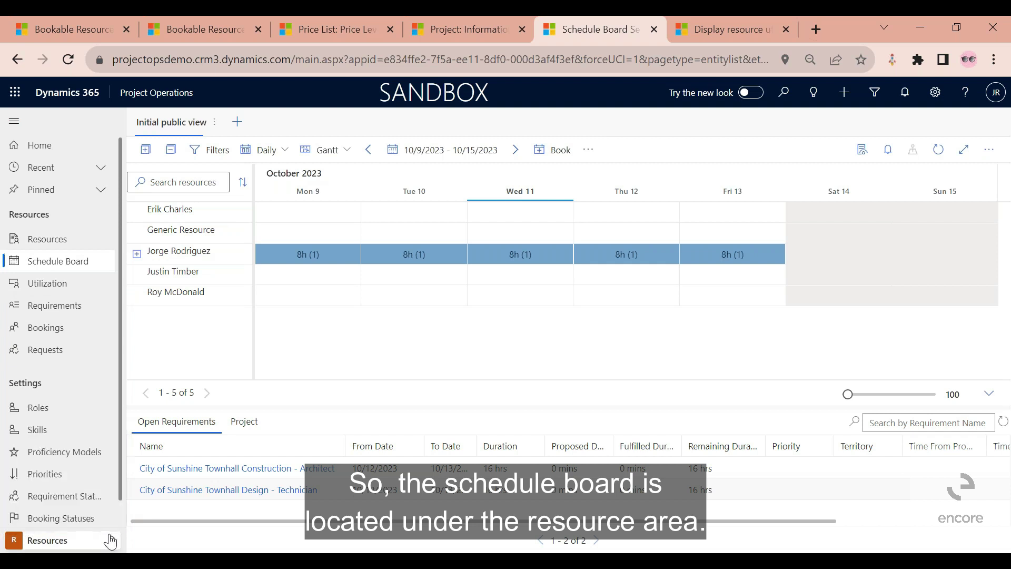
left_click(87, 269)
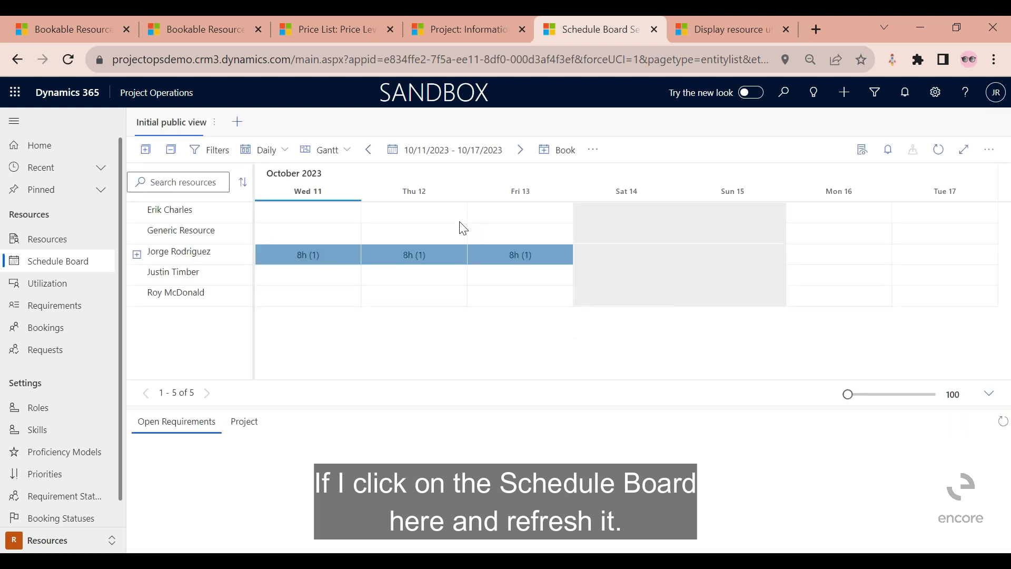
Step: Show the Schedule Board as a daily Gantt starting 10/9/2023 and expand the booked resource's row
left_click(341, 150)
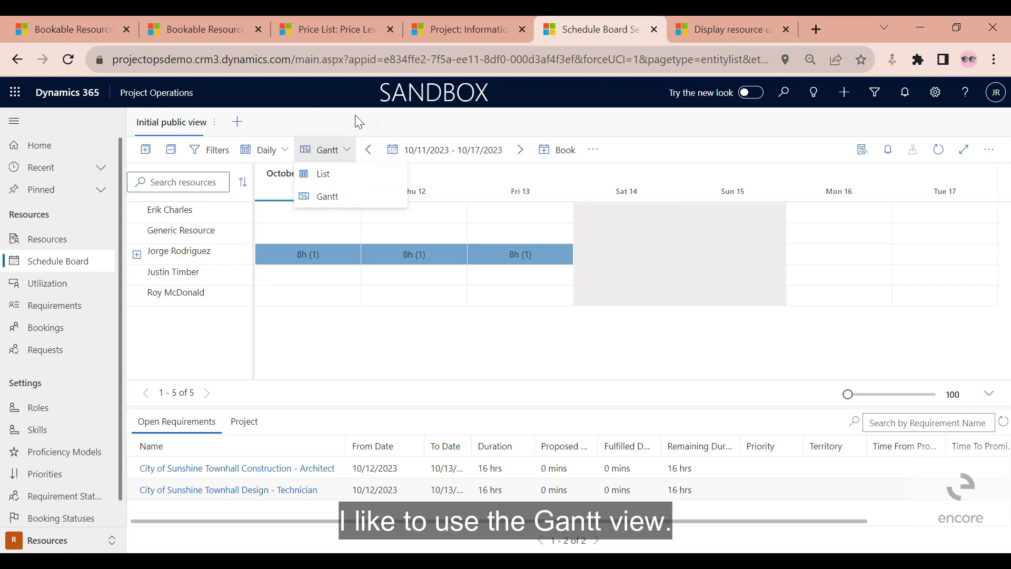
left_click(327, 195)
left_click(277, 159)
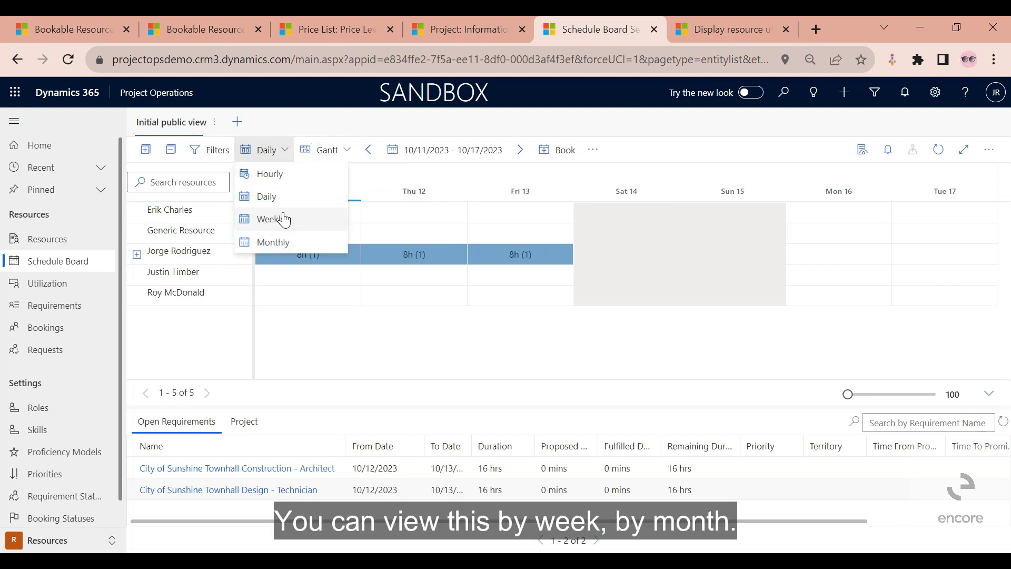
left_click(350, 127)
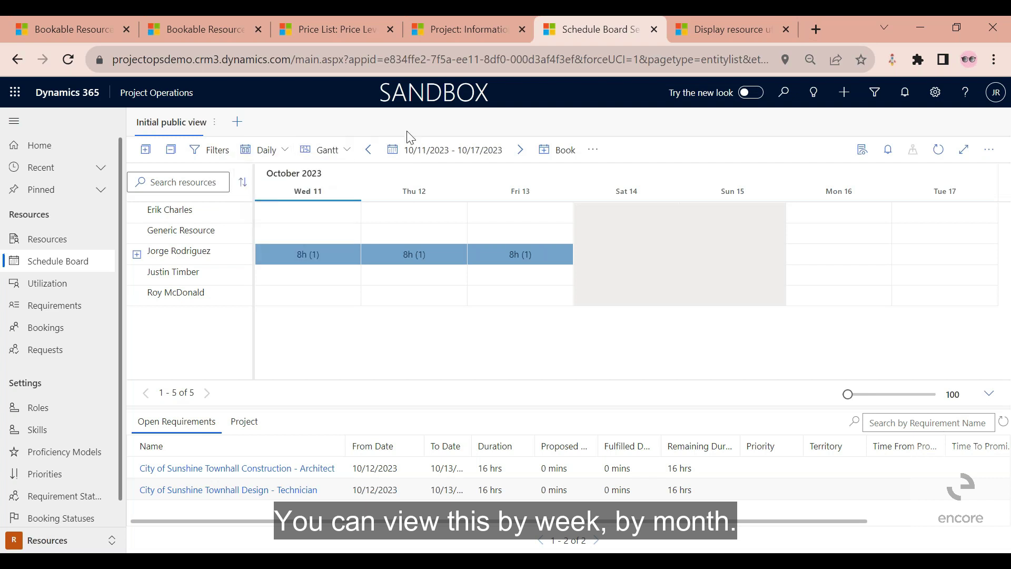
left_click(433, 153)
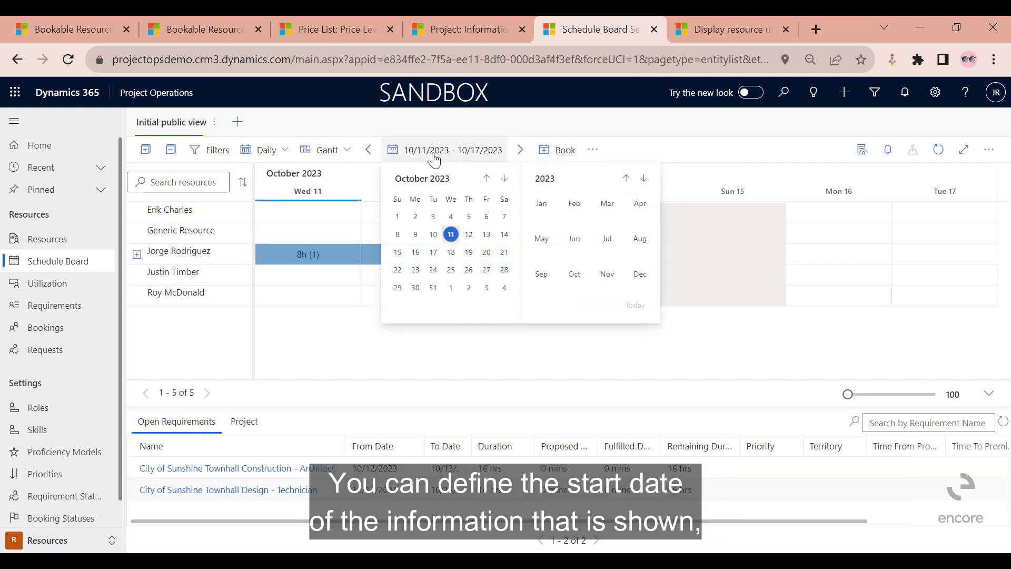
left_click(417, 234)
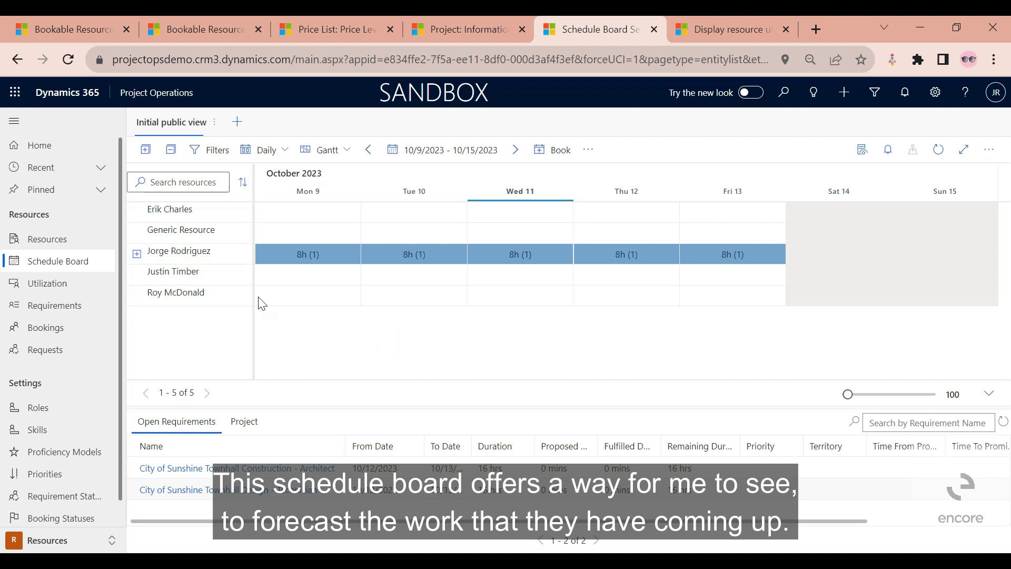
left_click(137, 254)
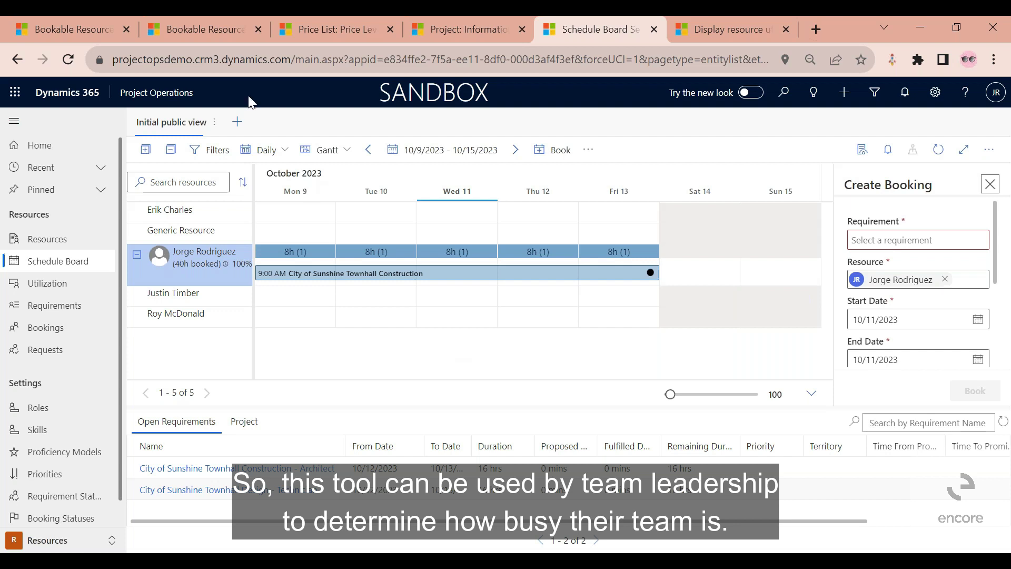
Step: View the bookings by week and by month, and return to the daily view starting 10/9/2023
left_click(276, 152)
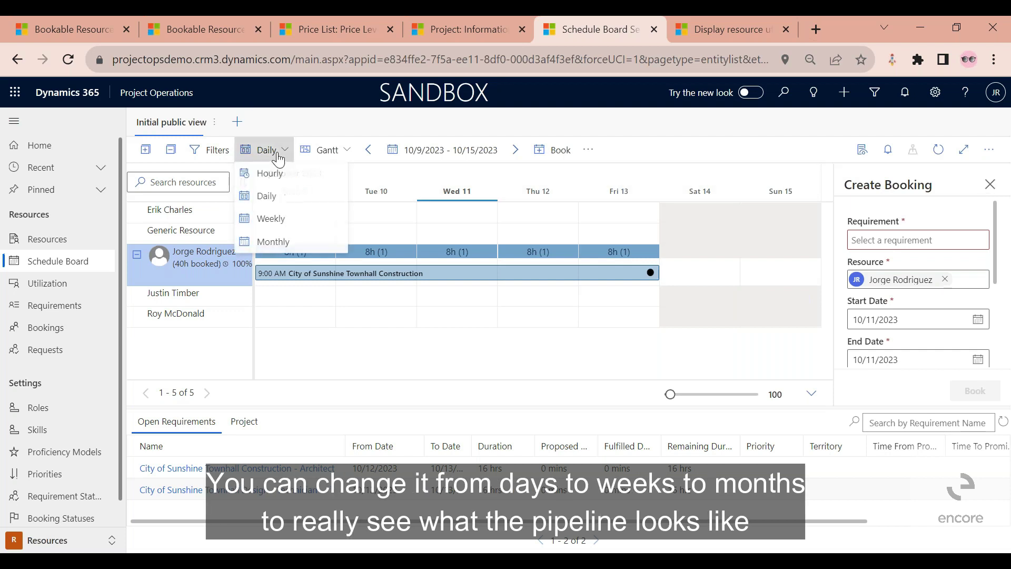
left_click(271, 219)
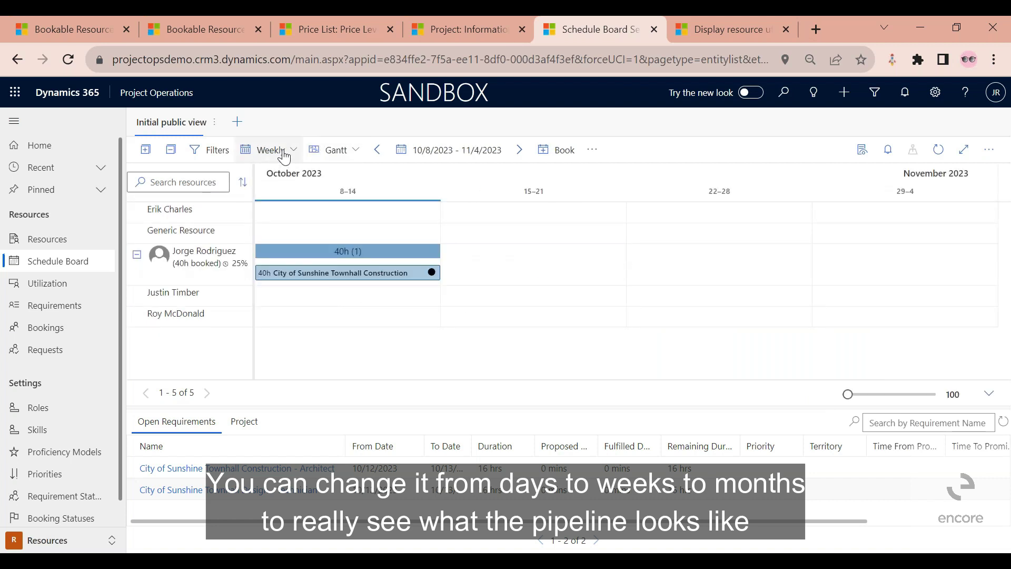
left_click(279, 151)
left_click(275, 242)
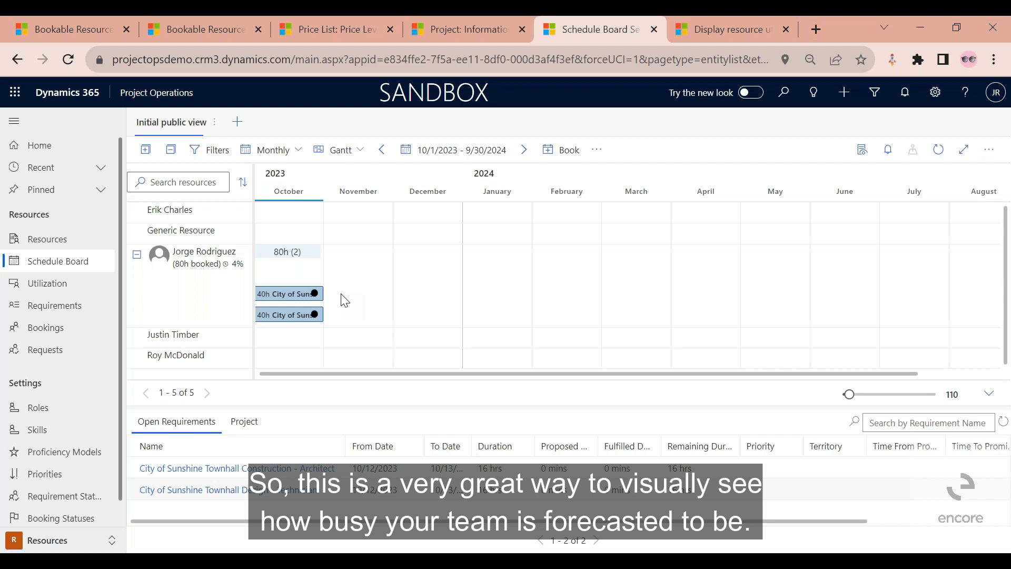
left_click(294, 150)
left_click(274, 205)
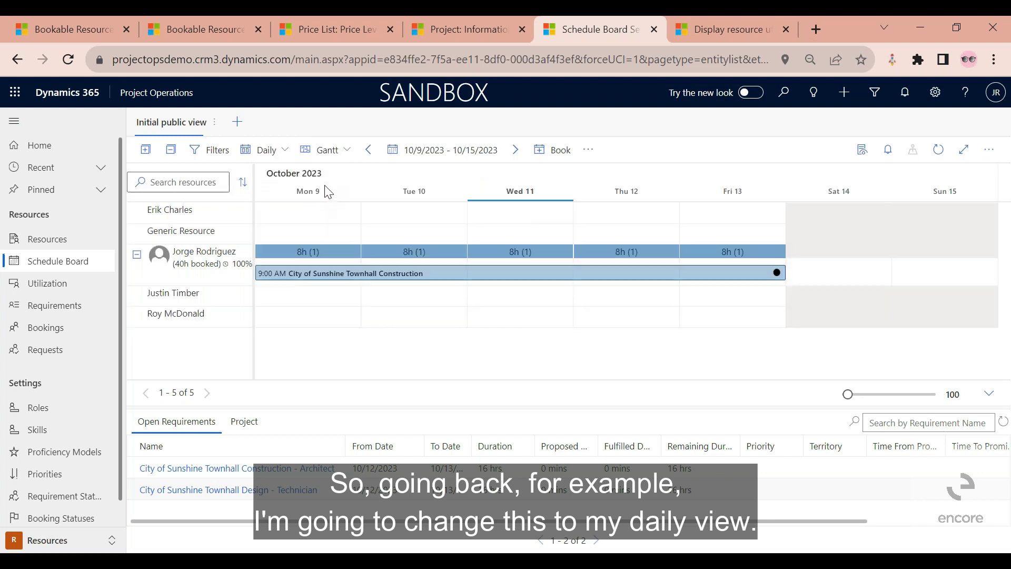
left_click(426, 161)
left_click(415, 232)
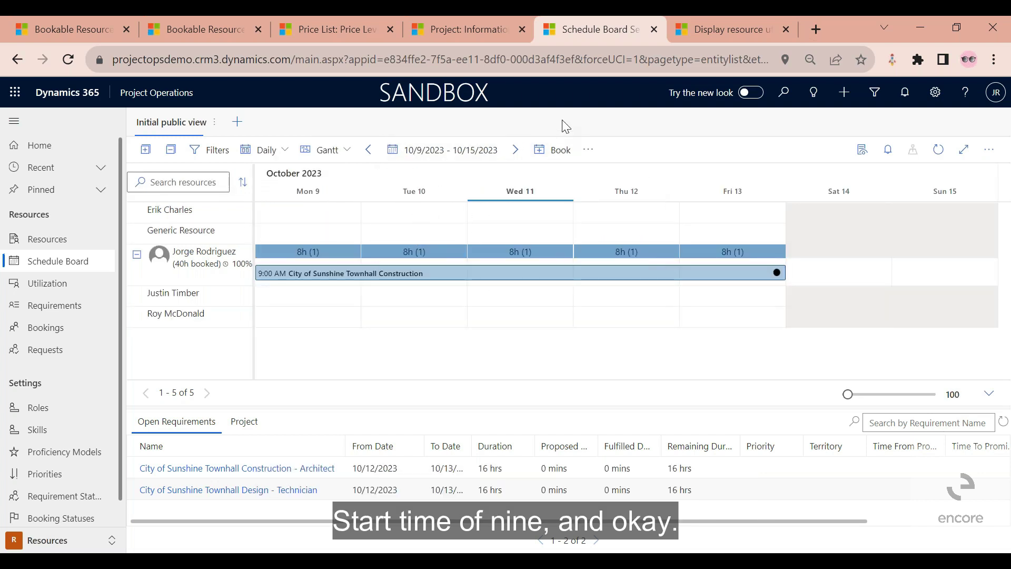
Step: Revisit the project's team list, and find availability for the City of Sunshine Townhall Construction - Architect requirement in Gantt view
left_click(438, 29)
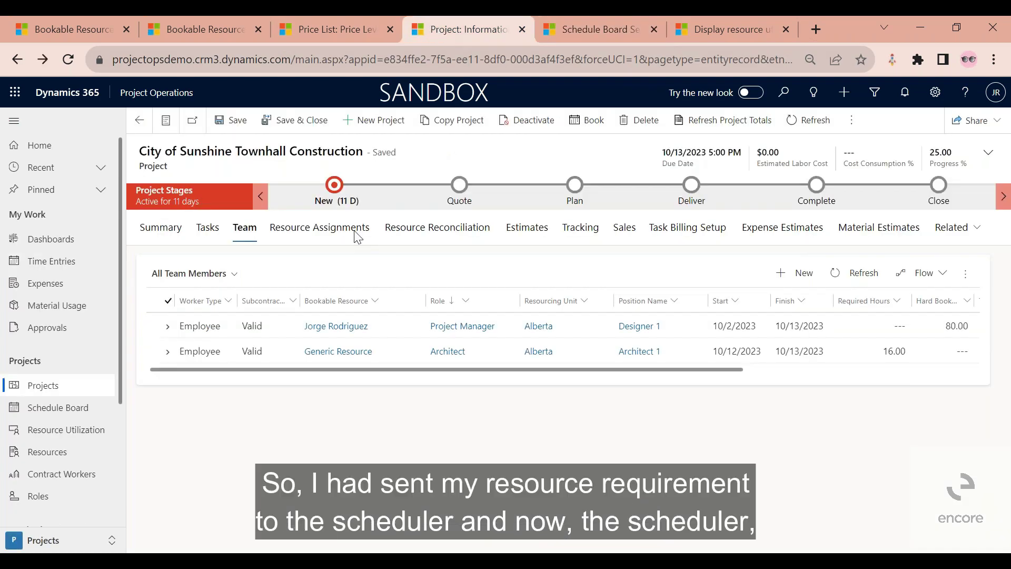
left_click(600, 38)
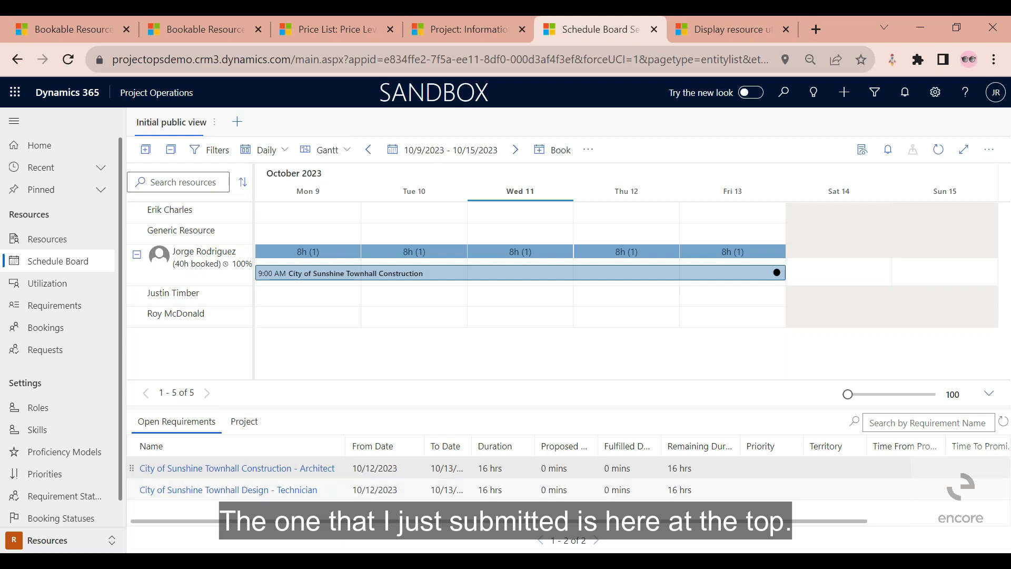
left_click(380, 470)
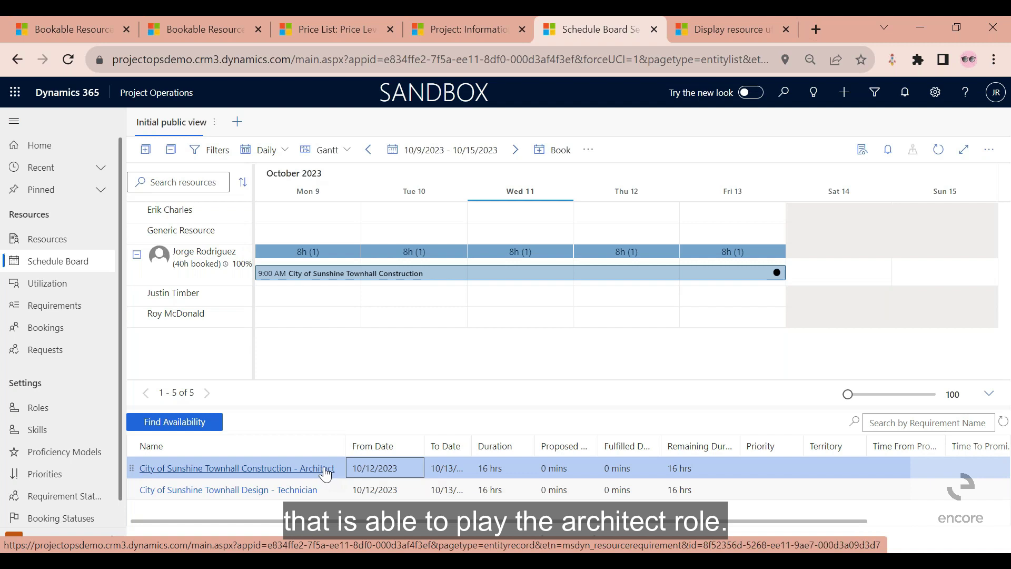
left_click(214, 424)
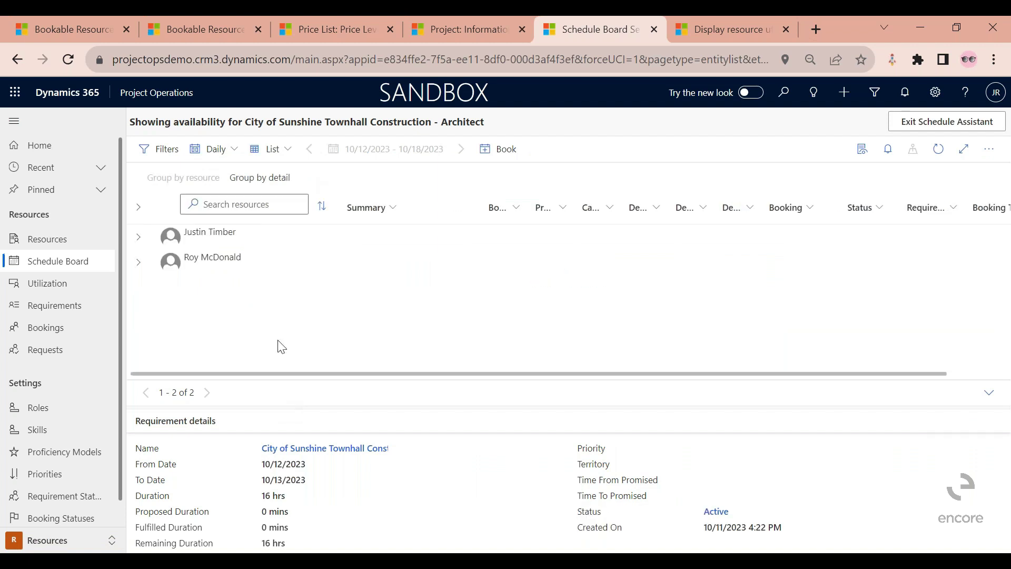
left_click(272, 149)
left_click(299, 197)
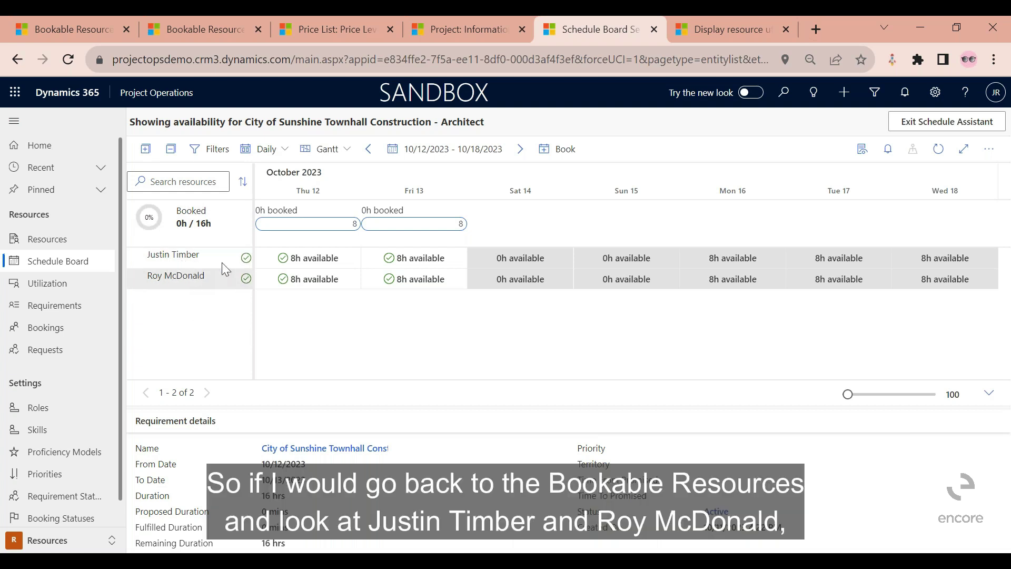
Step: Review the Project Service resource roles of the two available resources in the Active Bookable Resources list
left_click(83, 30)
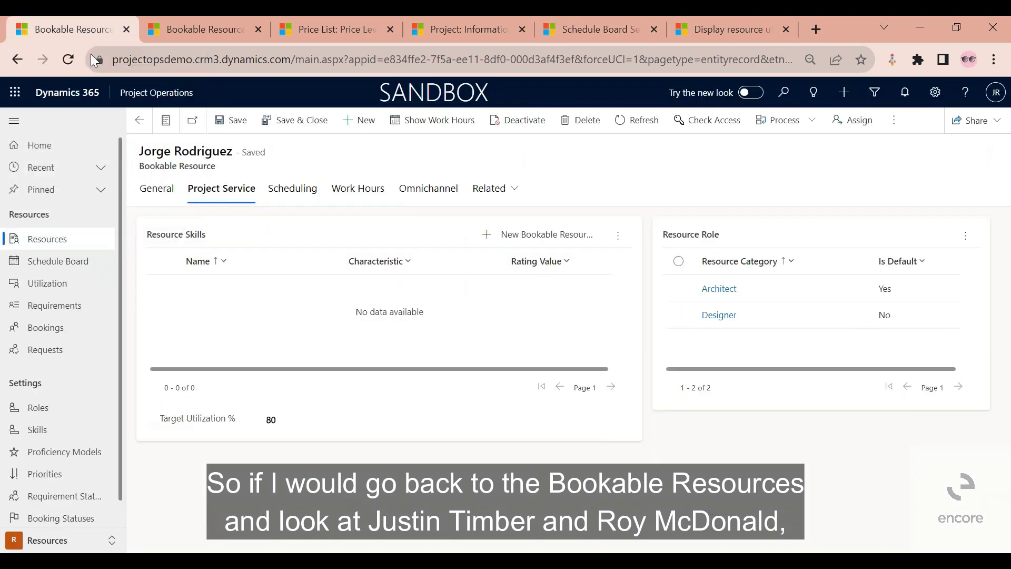
left_click(139, 121)
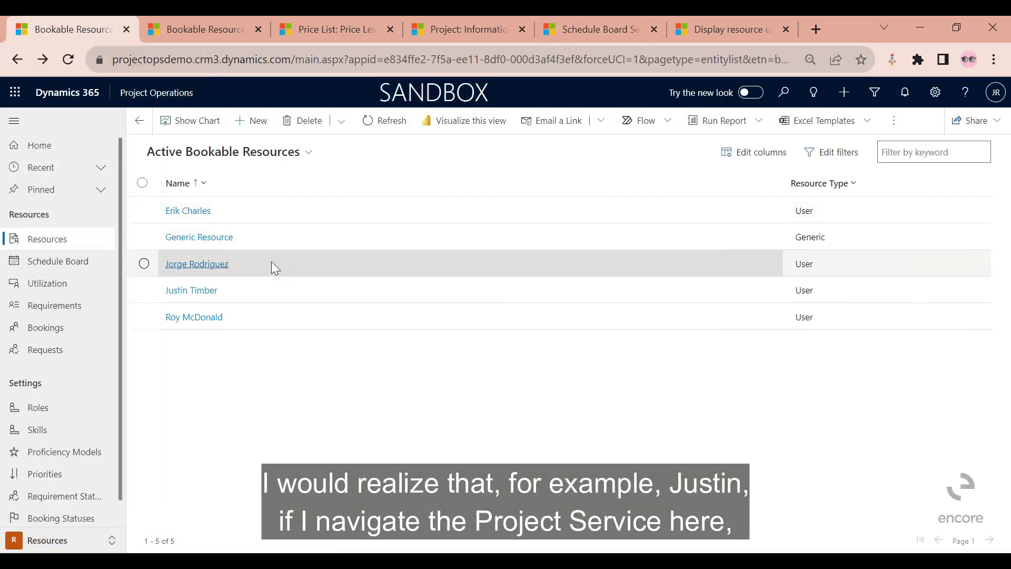
left_click(262, 290)
left_click(232, 194)
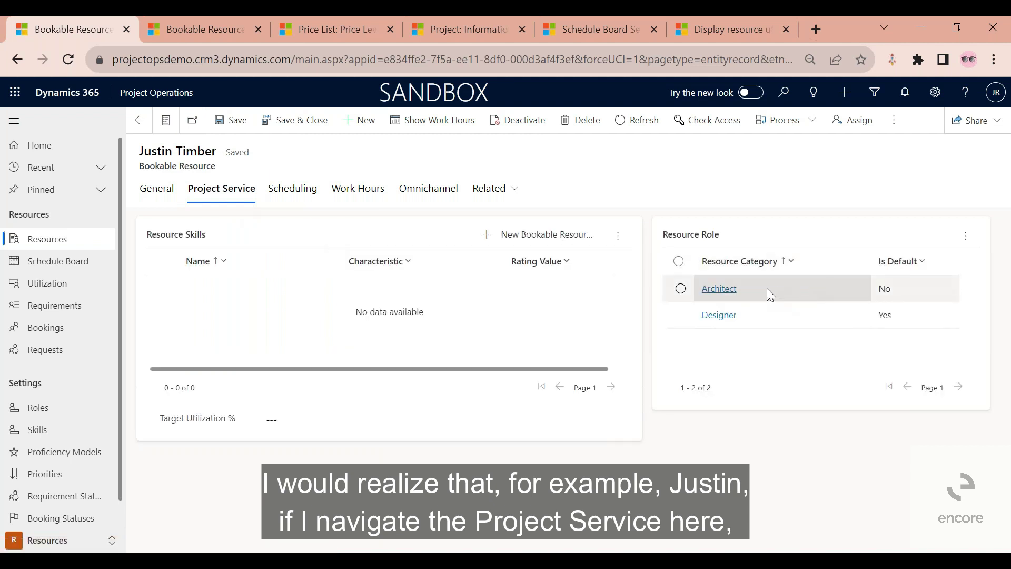
left_click(139, 120)
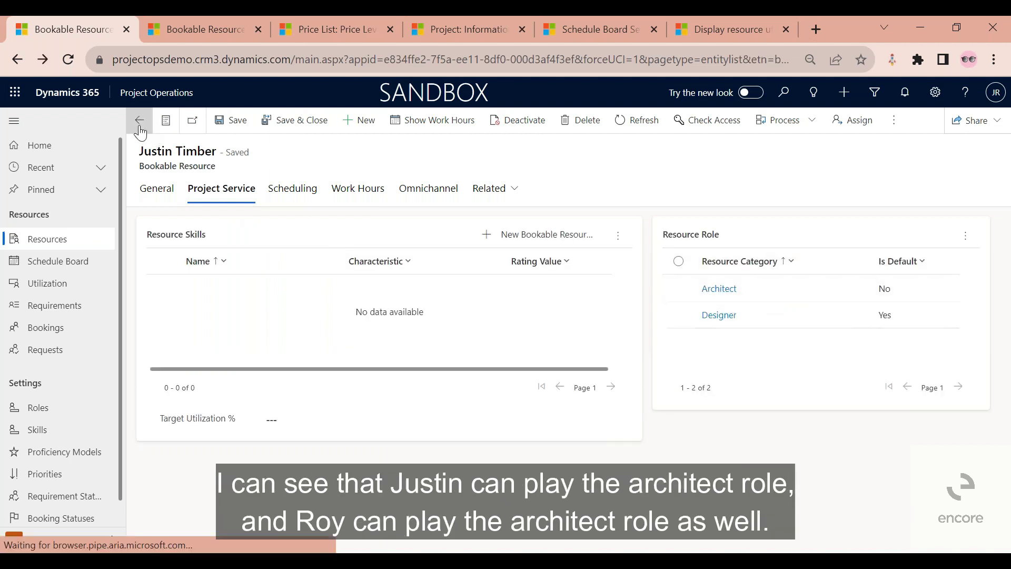
left_click(256, 313)
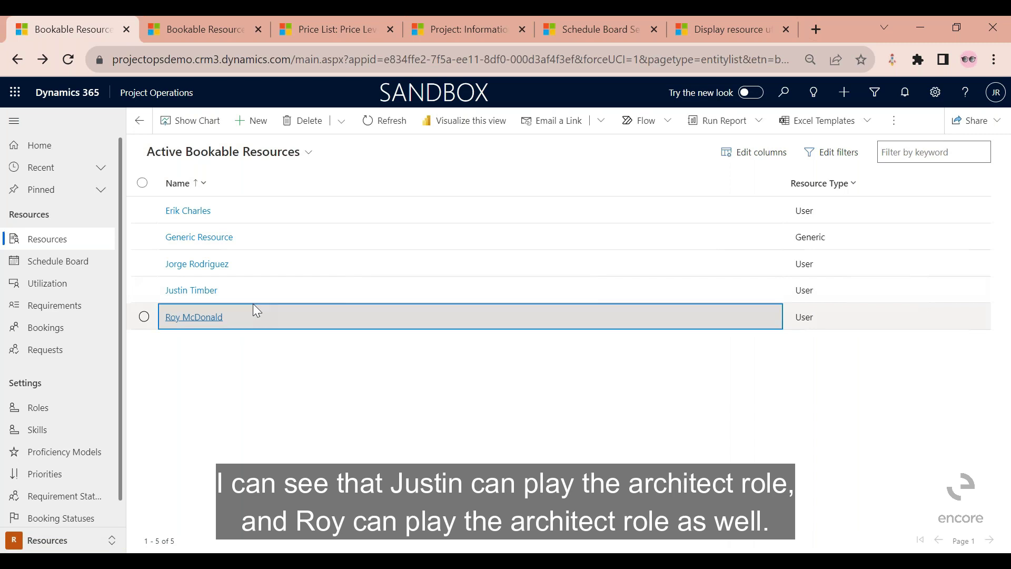
left_click(245, 190)
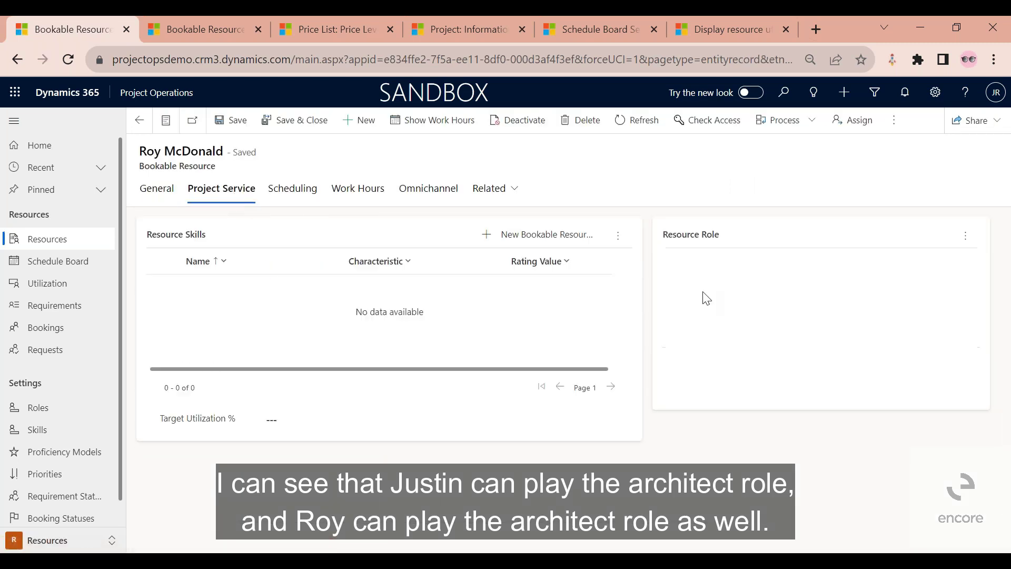
Step: Check the already booked resource's roles in its Project Service details and return to the Schedule Board's availability results
left_click(139, 120)
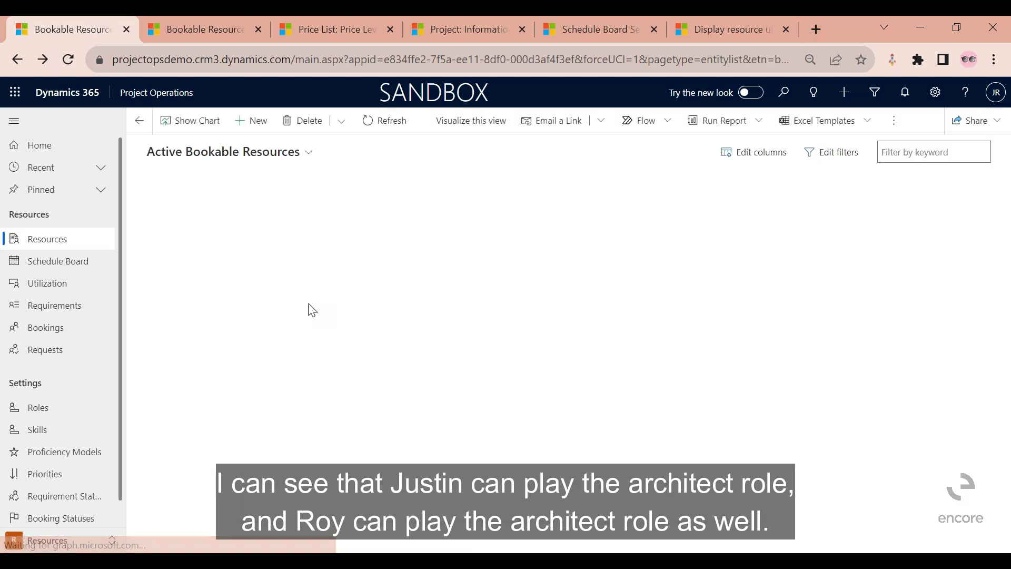
double_click(261, 265)
left_click(233, 190)
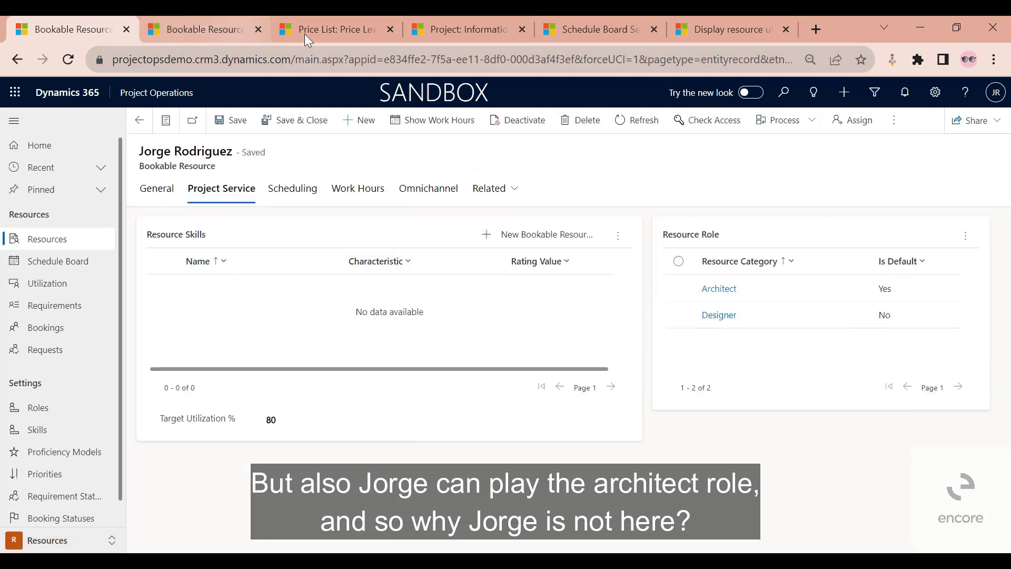
left_click(734, 27)
left_click(588, 27)
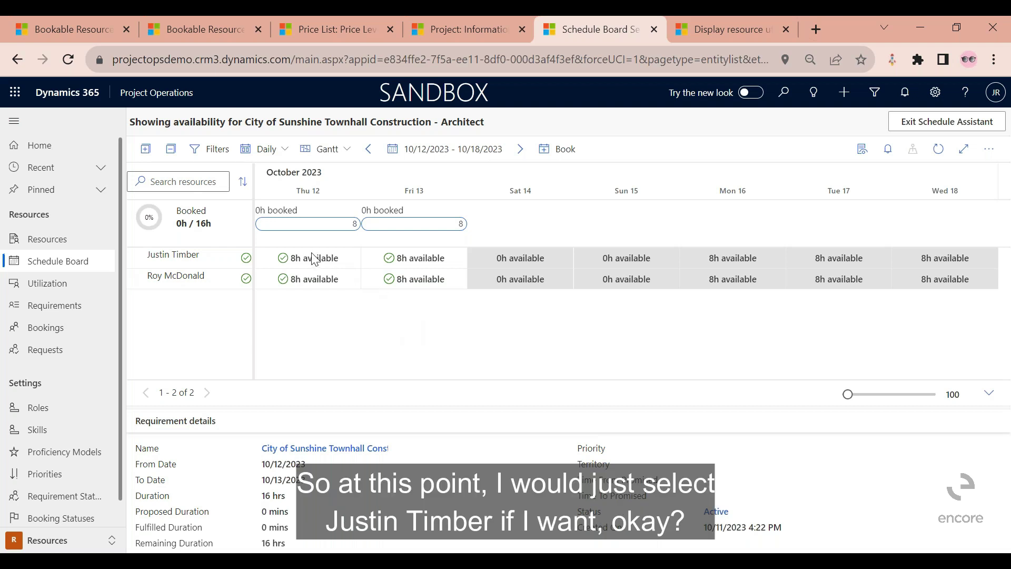
Step: Start a booking for the first available resource on October 12 and 13, 2023, and review the Booking Status options
left_click_drag(316, 265, 379, 266)
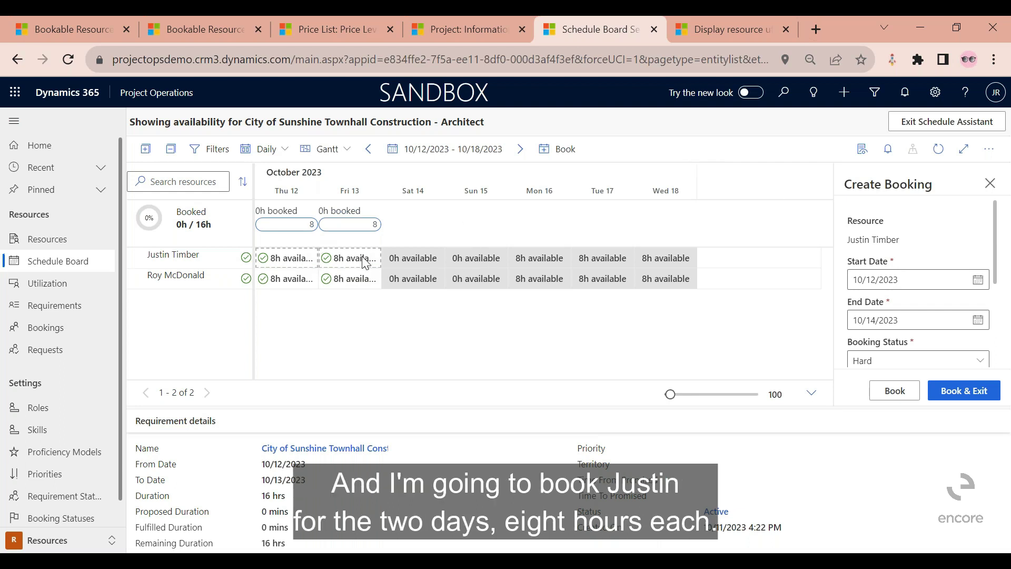
scroll(958, 234, "down", 2)
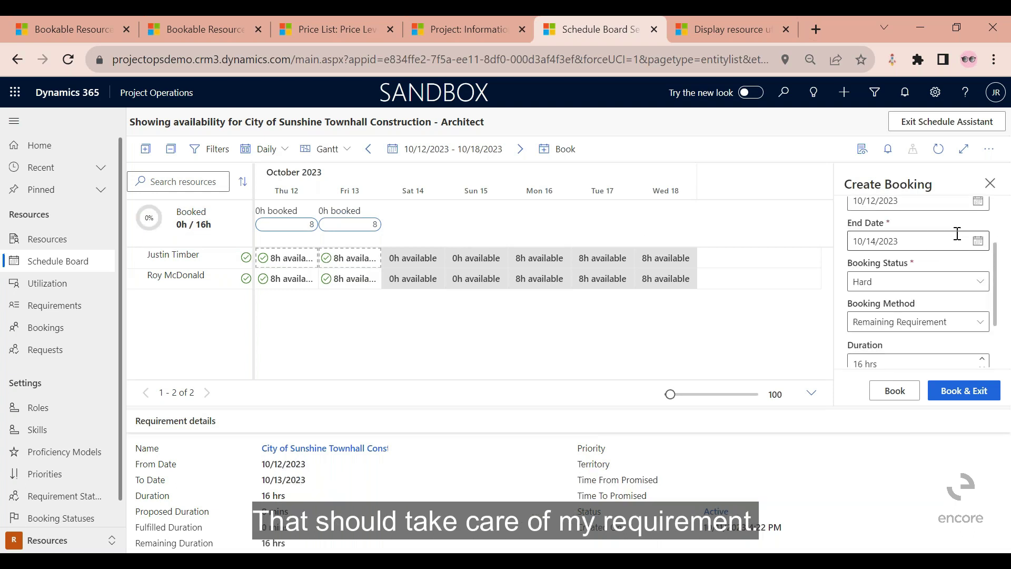
left_click(914, 284)
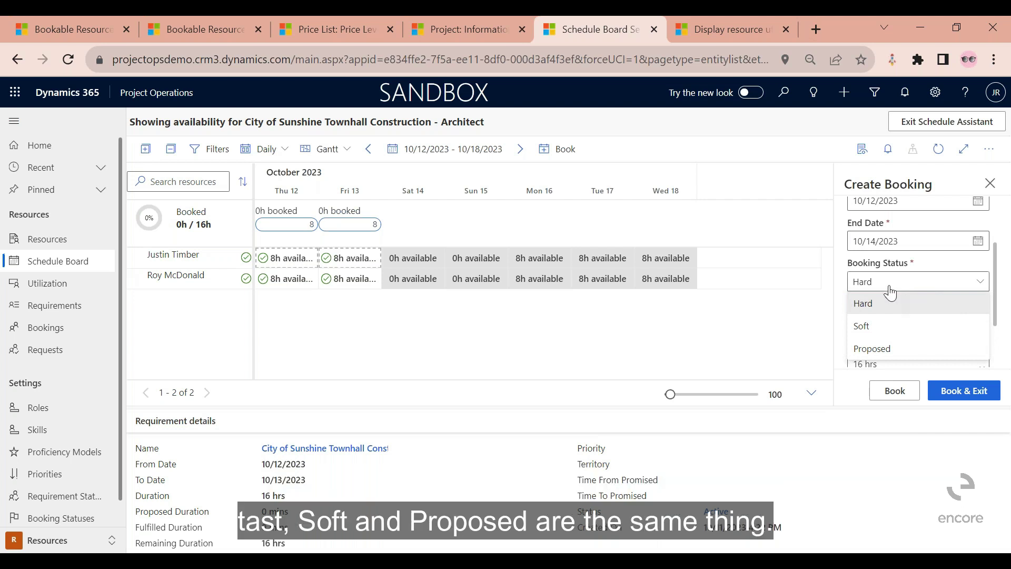
left_click(796, 342)
left_click(864, 283)
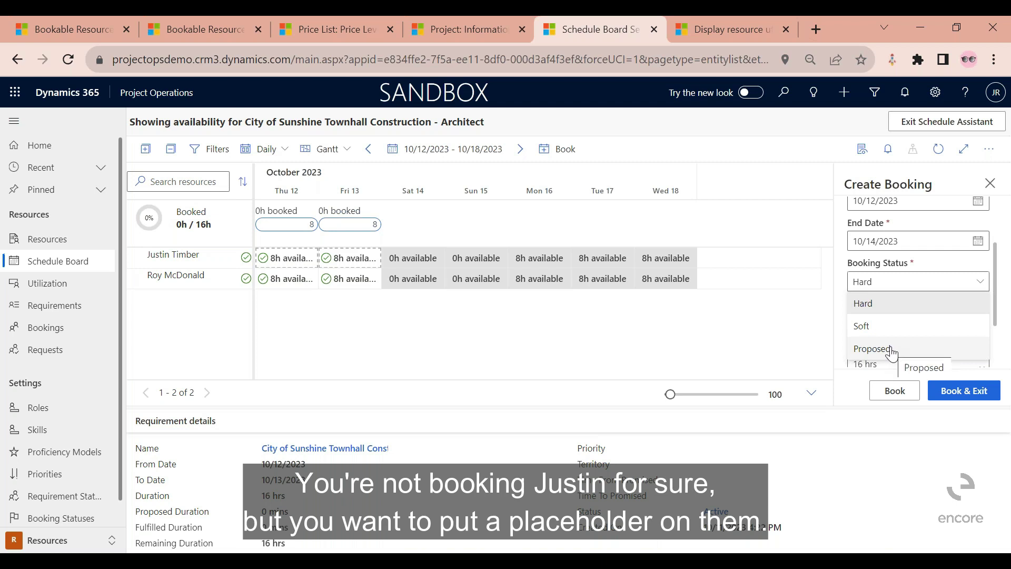
left_click(818, 312)
Step: Book the resource with the Full Requirement booking method and exit the Schedule Assistant
scroll(954, 310, "down", 2)
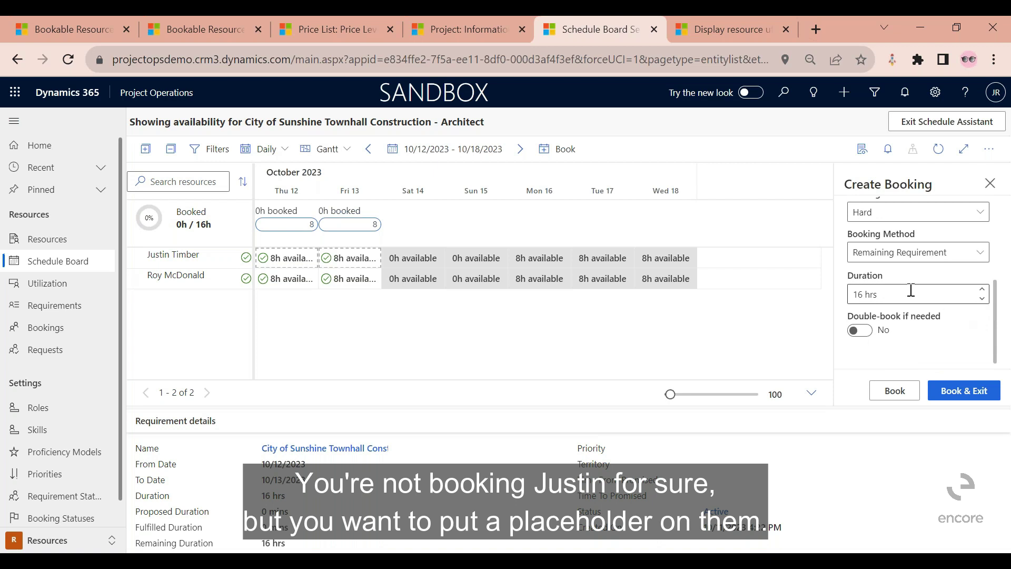
left_click(956, 256)
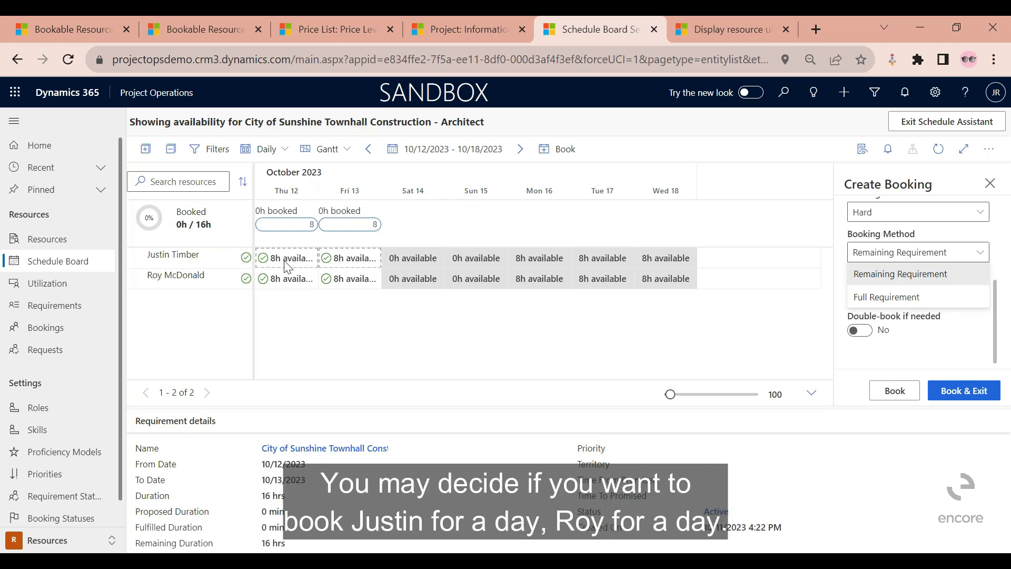
left_click(894, 308)
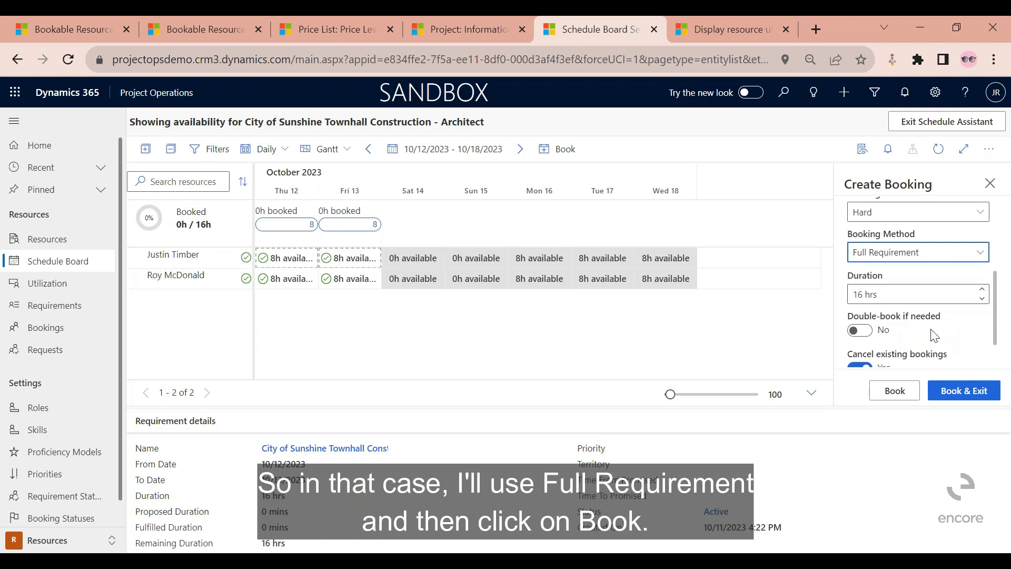
scroll(947, 331, "down", 2)
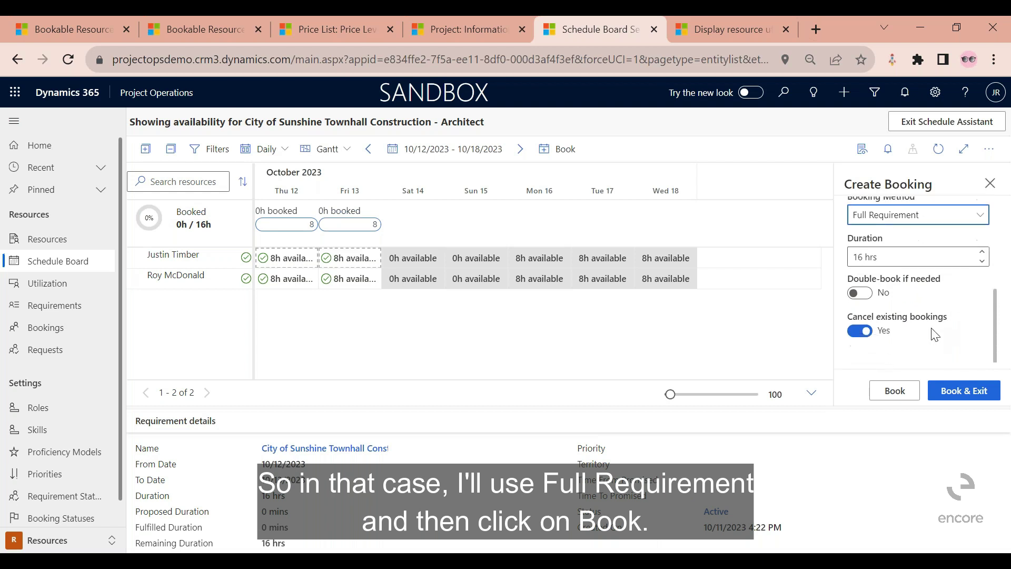
left_click(893, 390)
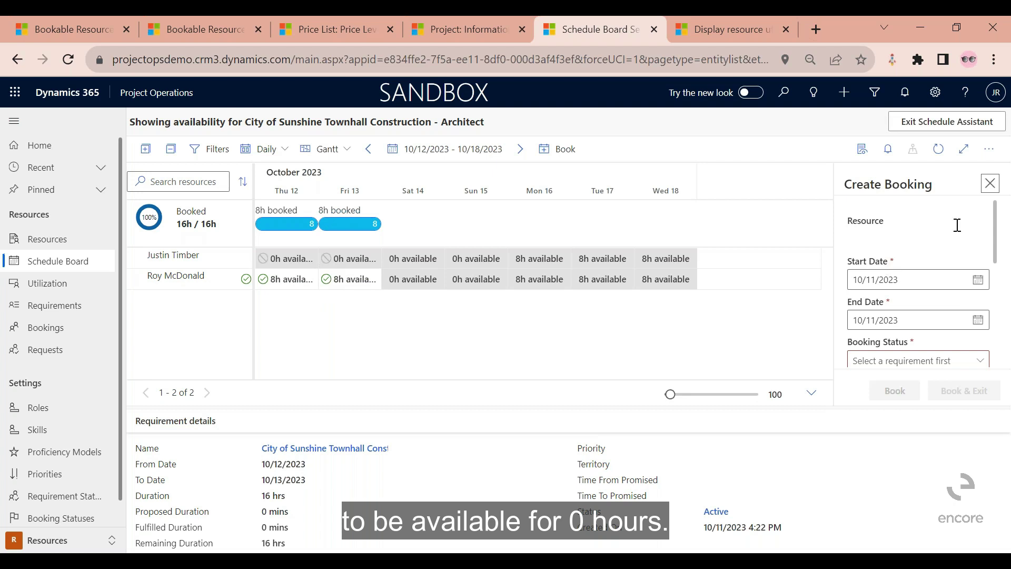
left_click(966, 127)
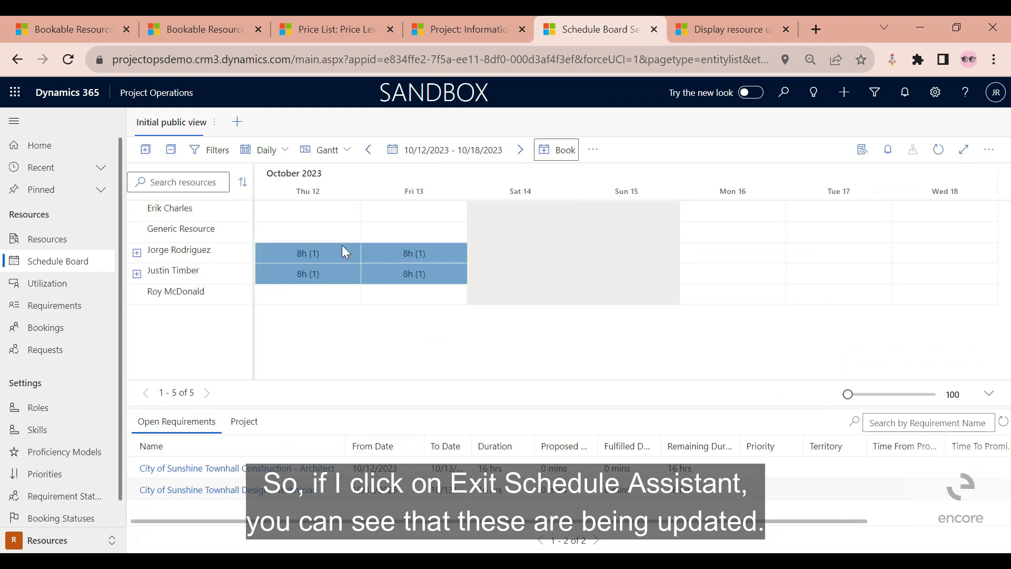
Step: Show October 9–15, 2023 on the Schedule Board and expand the two booked resources to review their bookings
left_click(428, 151)
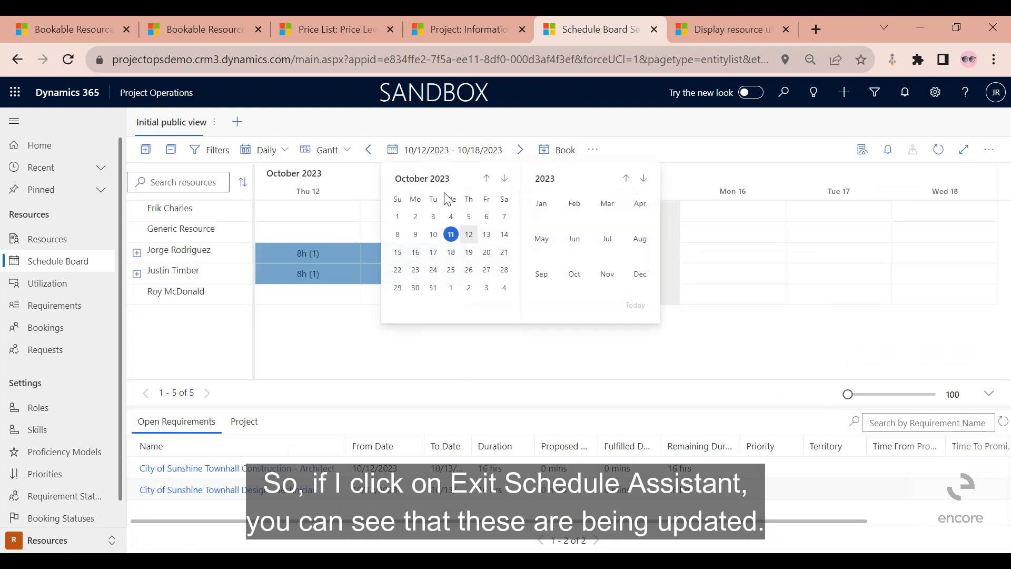
left_click(398, 233)
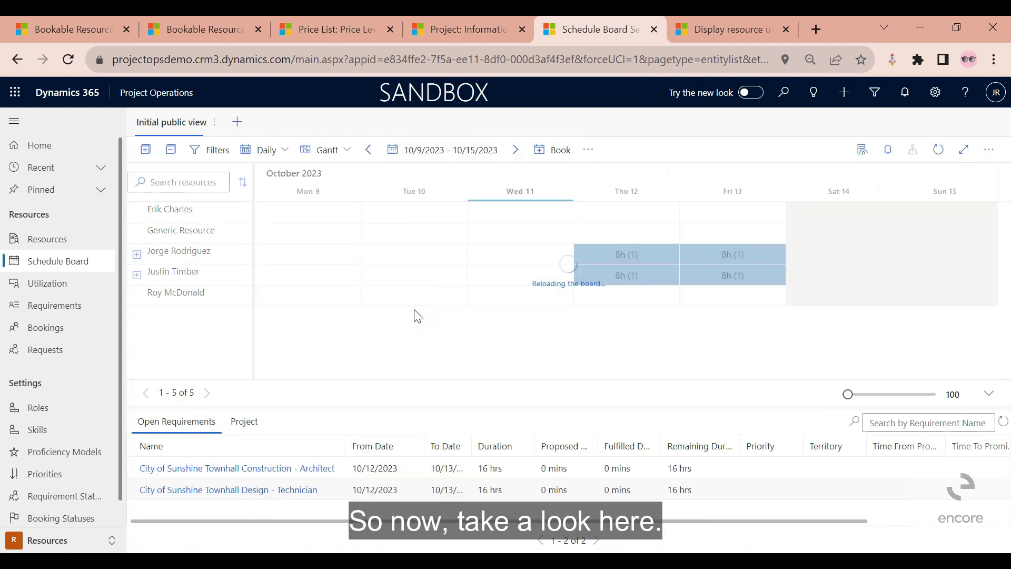
left_click(158, 252)
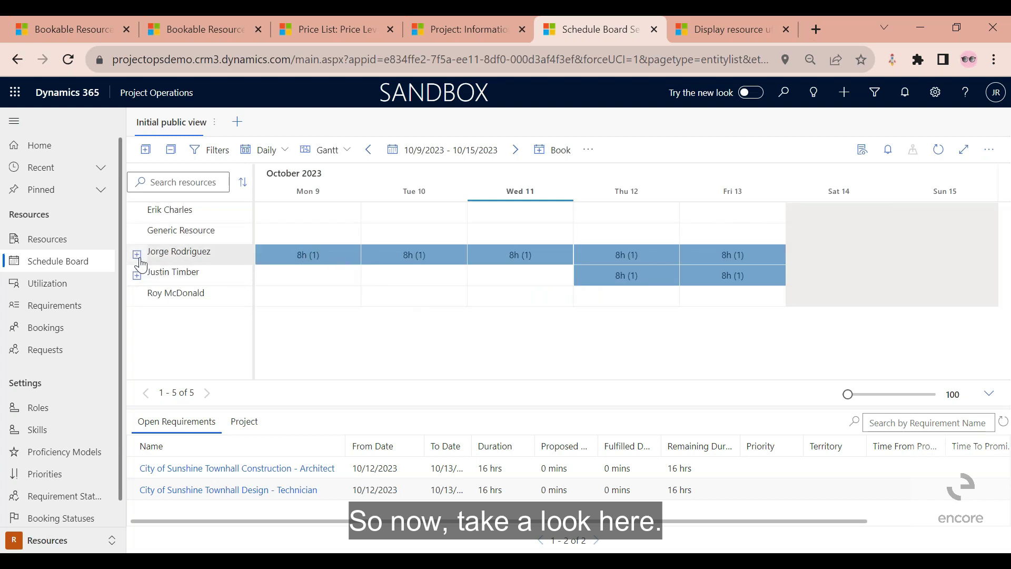
left_click(136, 296)
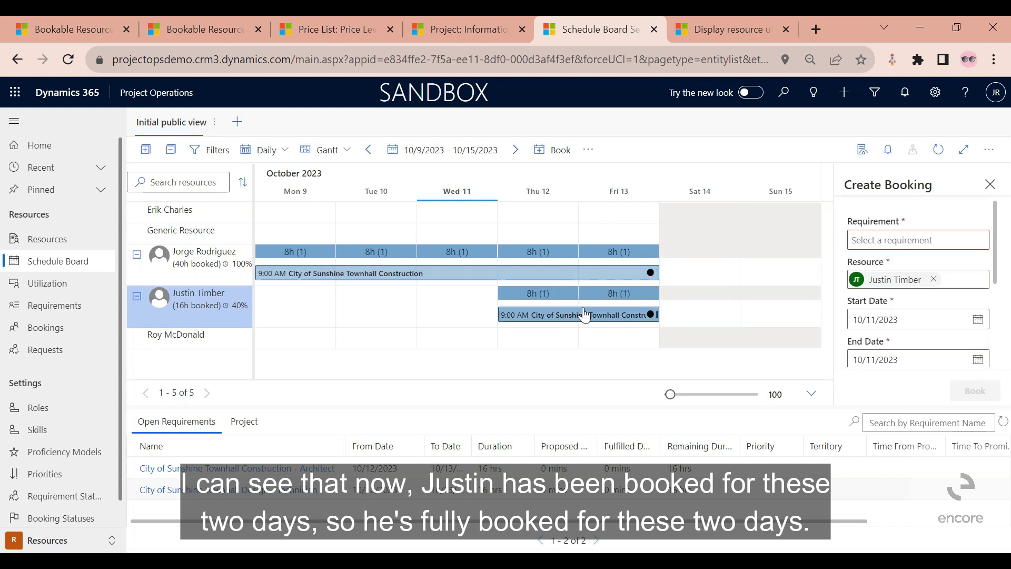
mouse_move(582, 311)
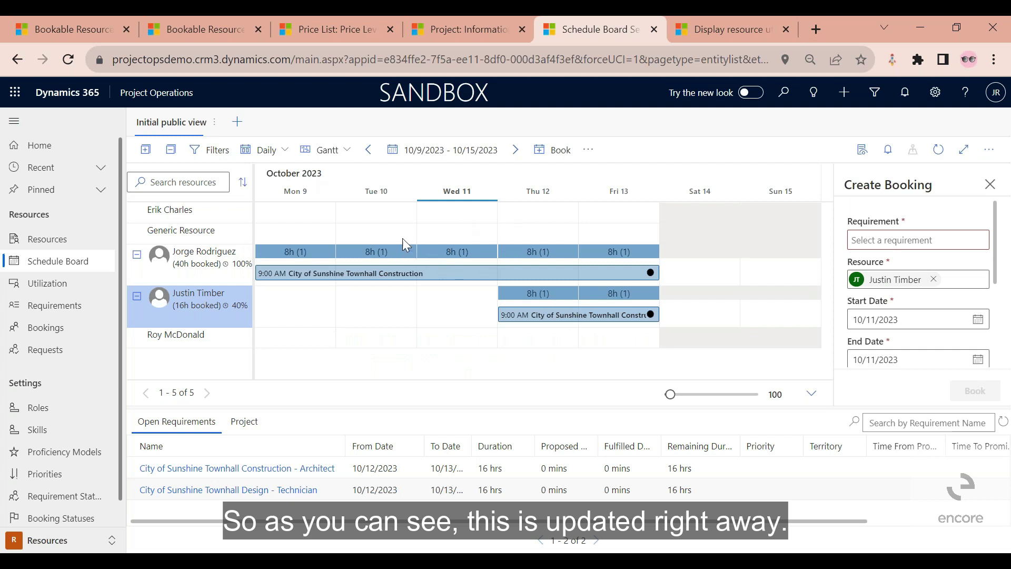
Step: Refresh the open requirements list and check the task assignments of the City of Sunshine Townhall Construction project
left_click(1002, 425)
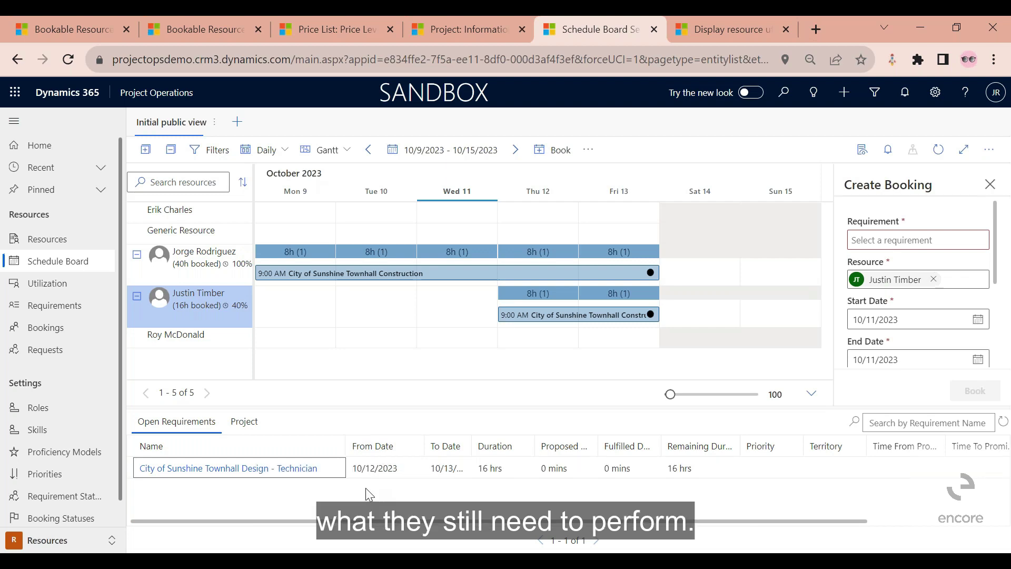
left_click(439, 25)
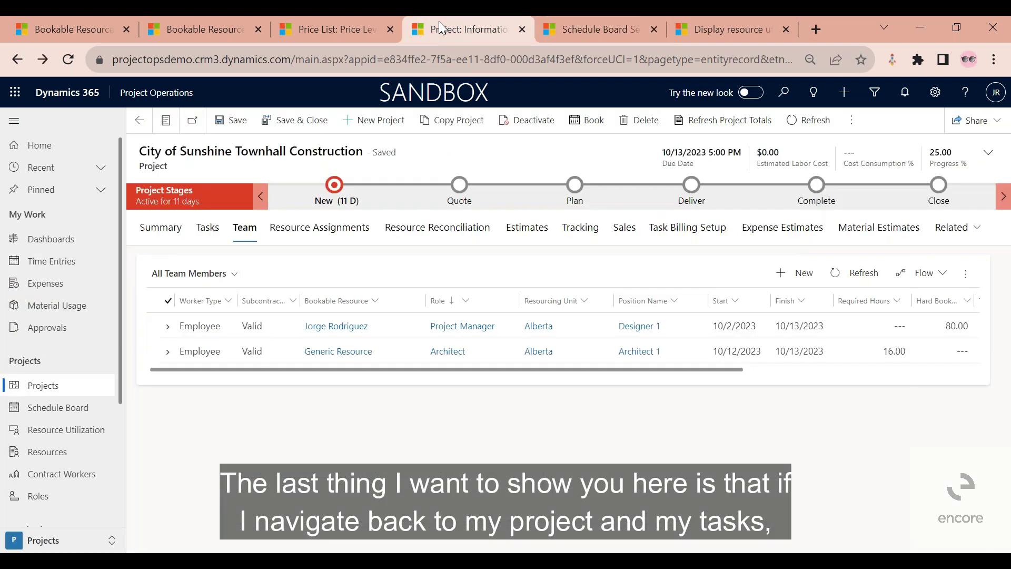
left_click(208, 227)
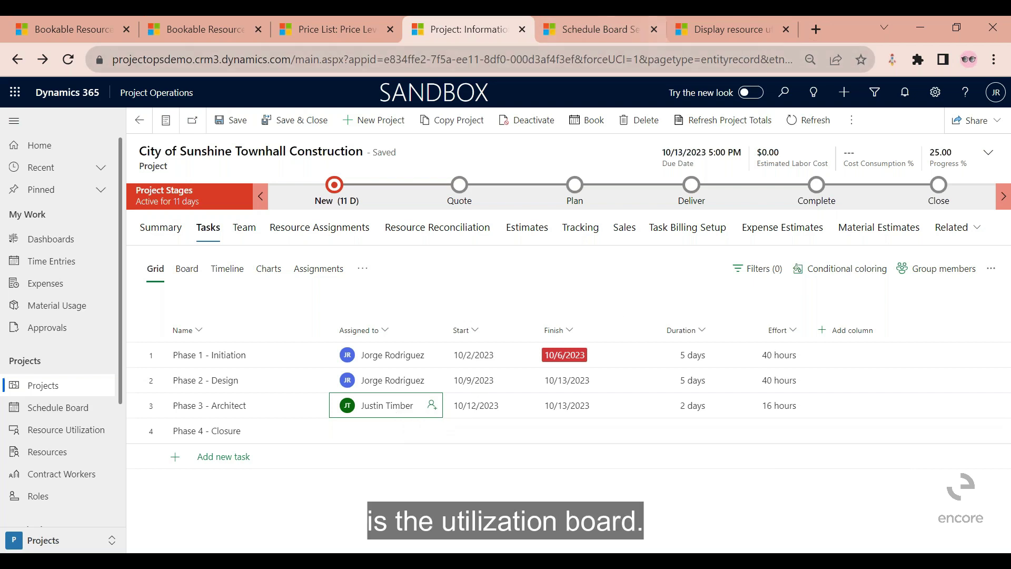
Step: Review the resources' utilization on the Utilization board and check its daily, weekly and monthly view options
left_click(739, 30)
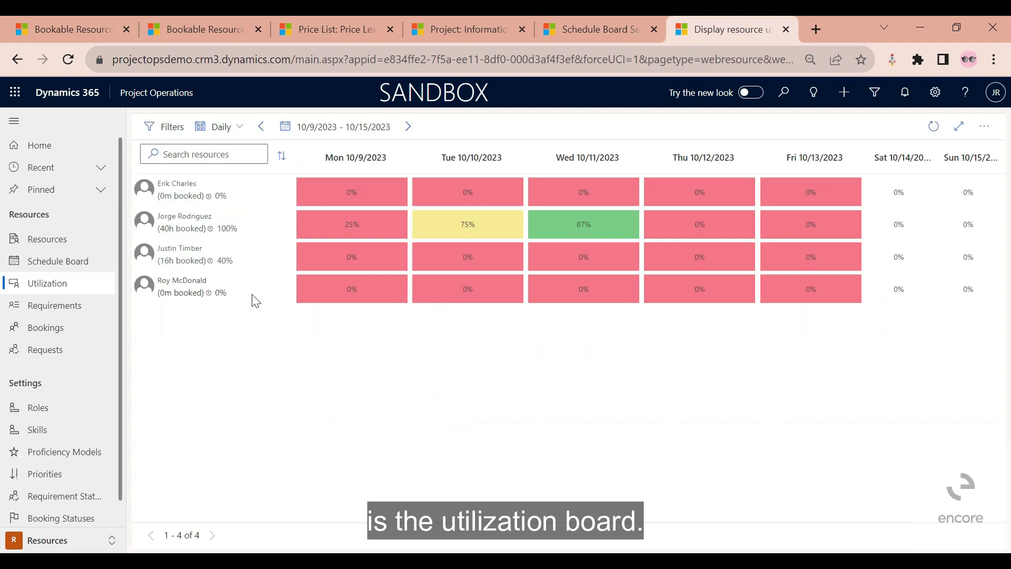
left_click(94, 542)
left_click(94, 542)
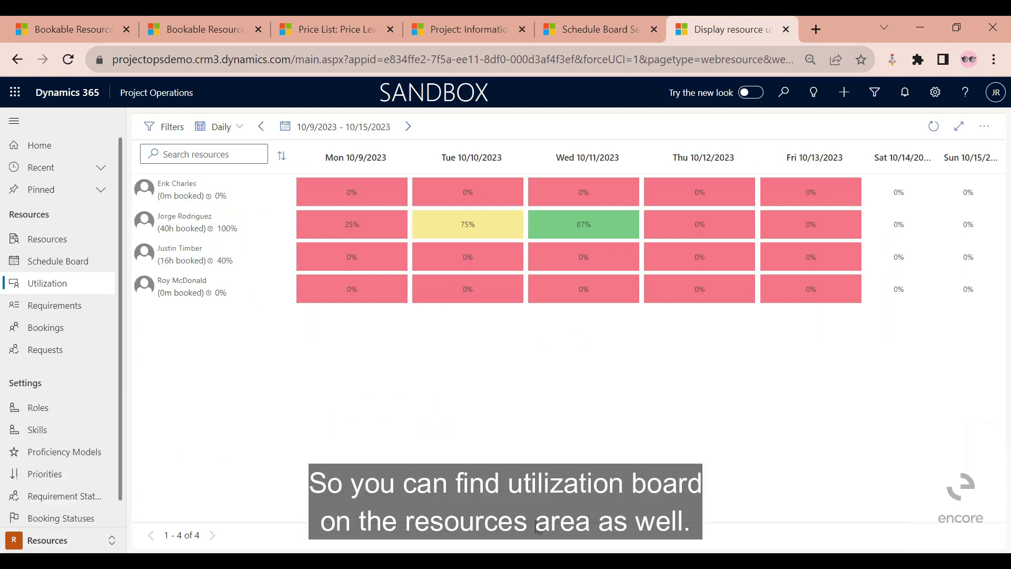
left_click(605, 36)
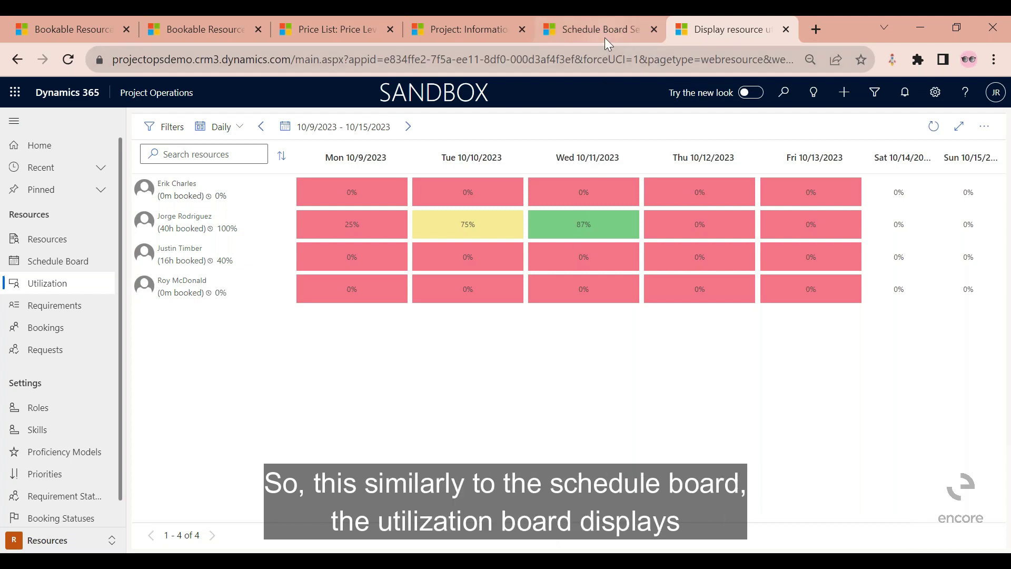
left_click(703, 22)
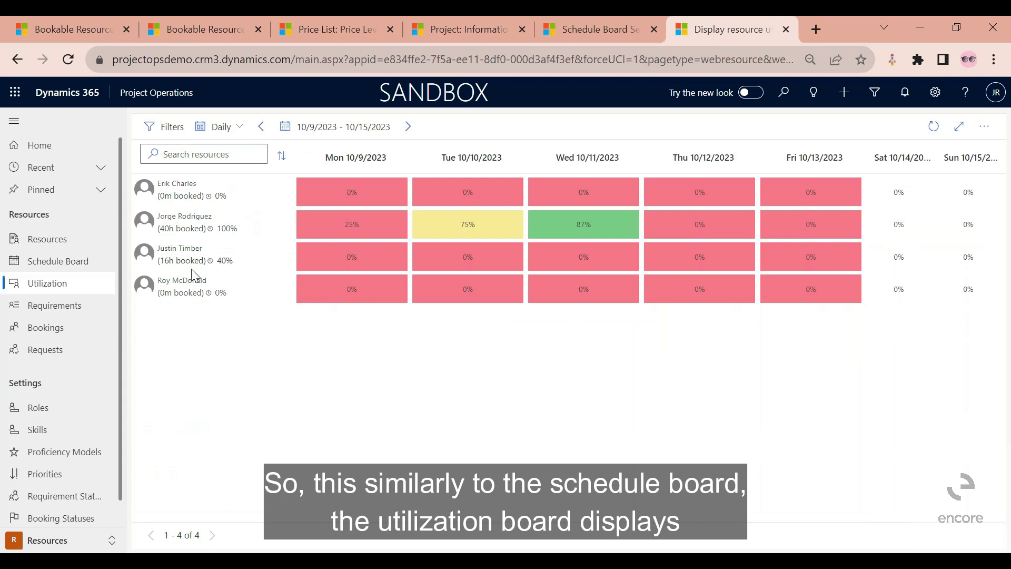
left_click(240, 129)
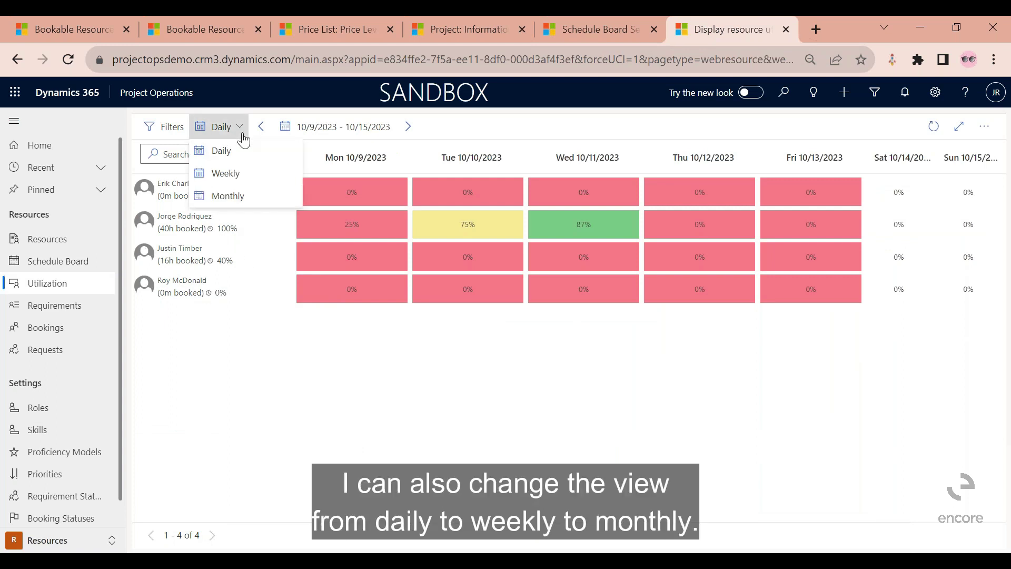
left_click(374, 437)
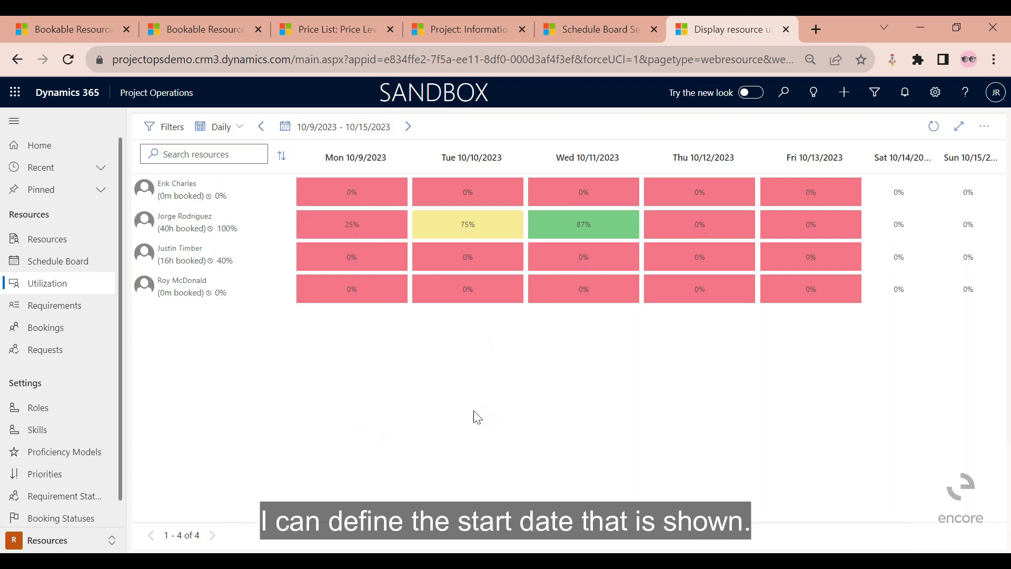
Step: Compare the Schedule Board's bookings with the Utilization board and check the Architect role's target utilization
left_click(609, 33)
left_click(732, 27)
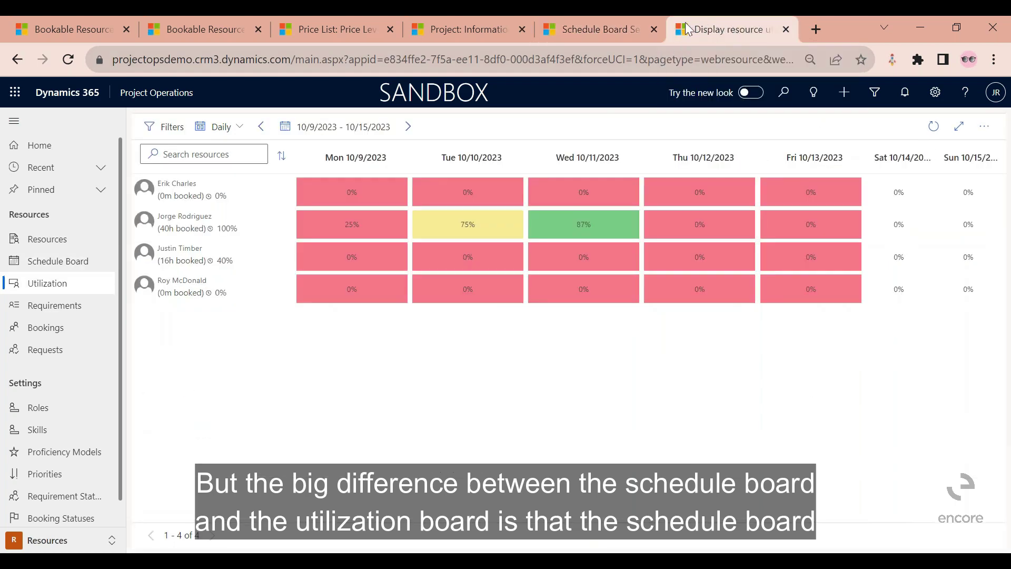
left_click(611, 24)
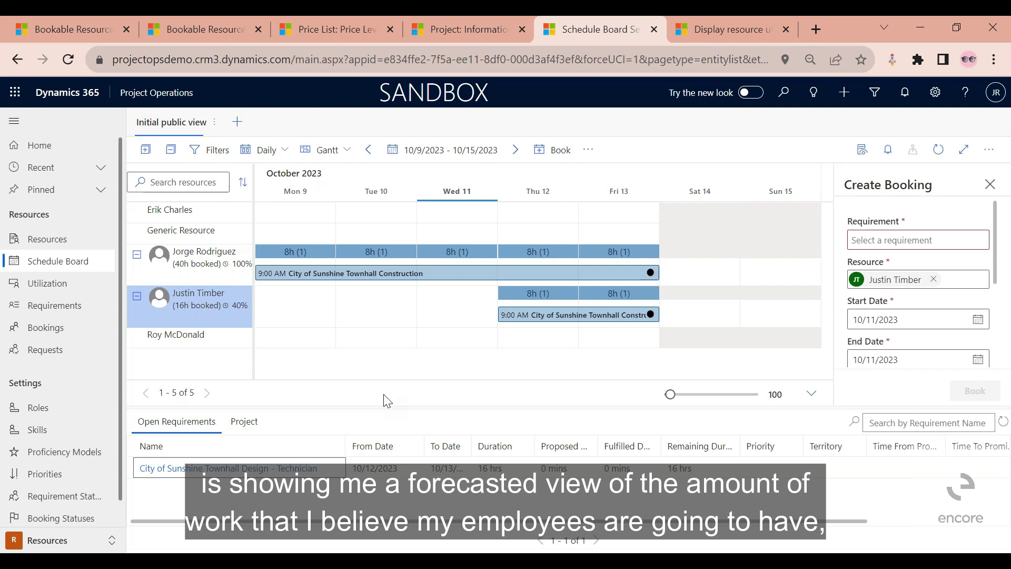
left_click(729, 29)
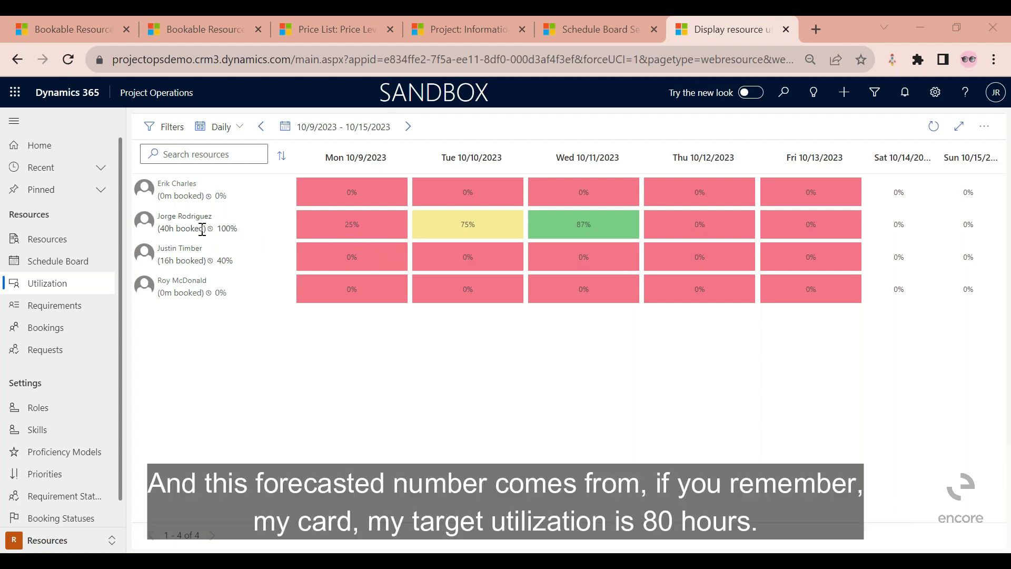
left_click(194, 33)
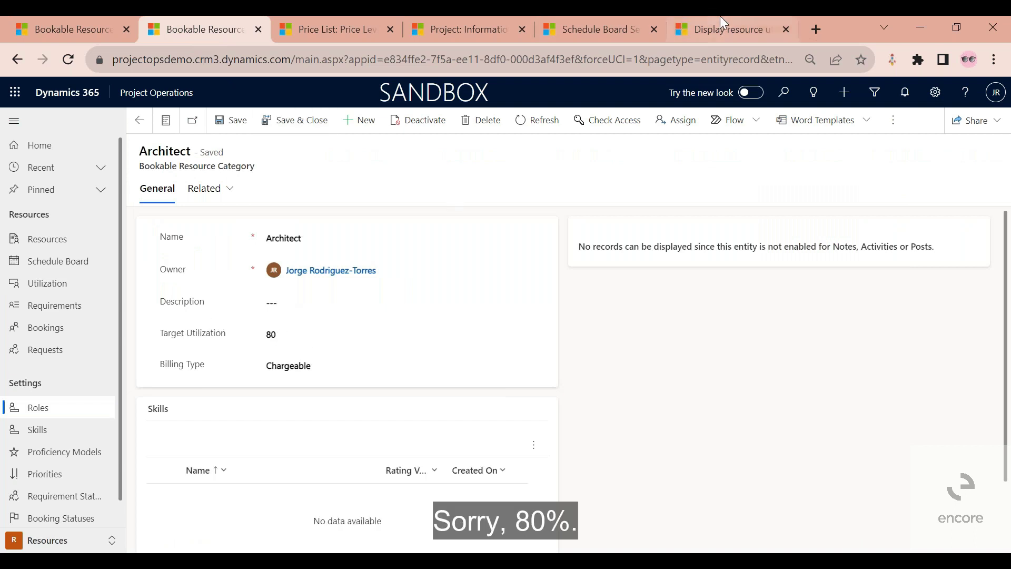
left_click(721, 18)
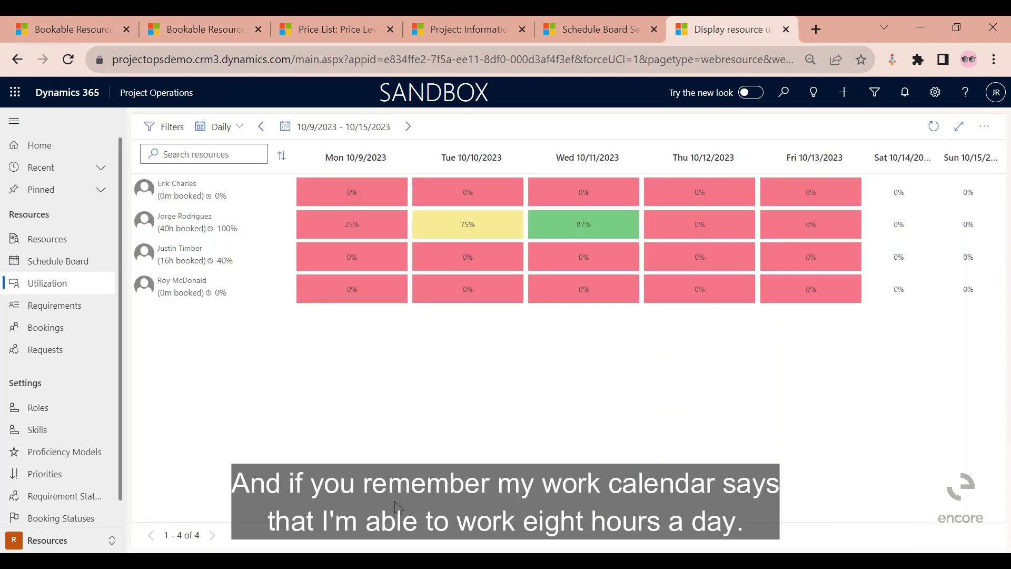